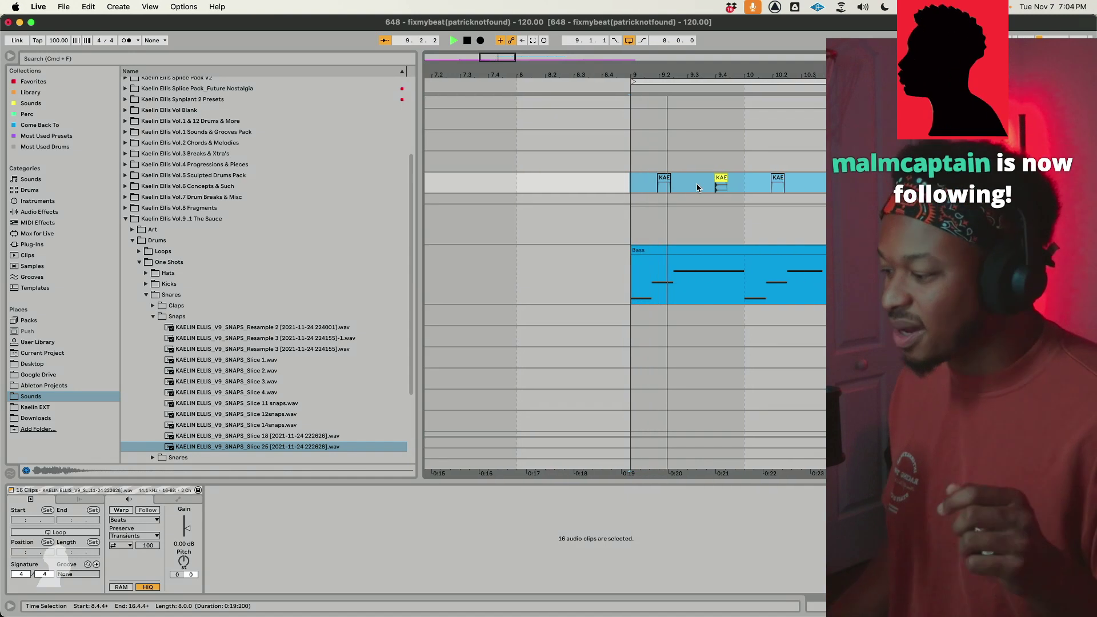
Stop playback, insert a new audio track directly below the drum loop track and unfold it
key(space)
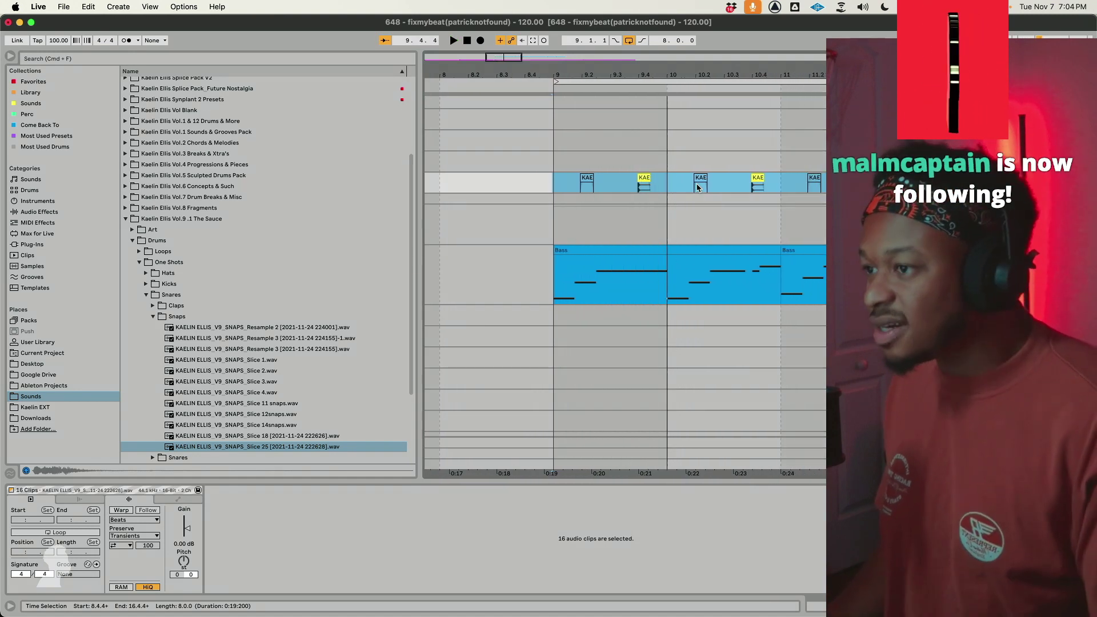
scroll(697, 188, down, 15)
scroll(698, 188, left, 4)
scroll(625, 269, right, 2)
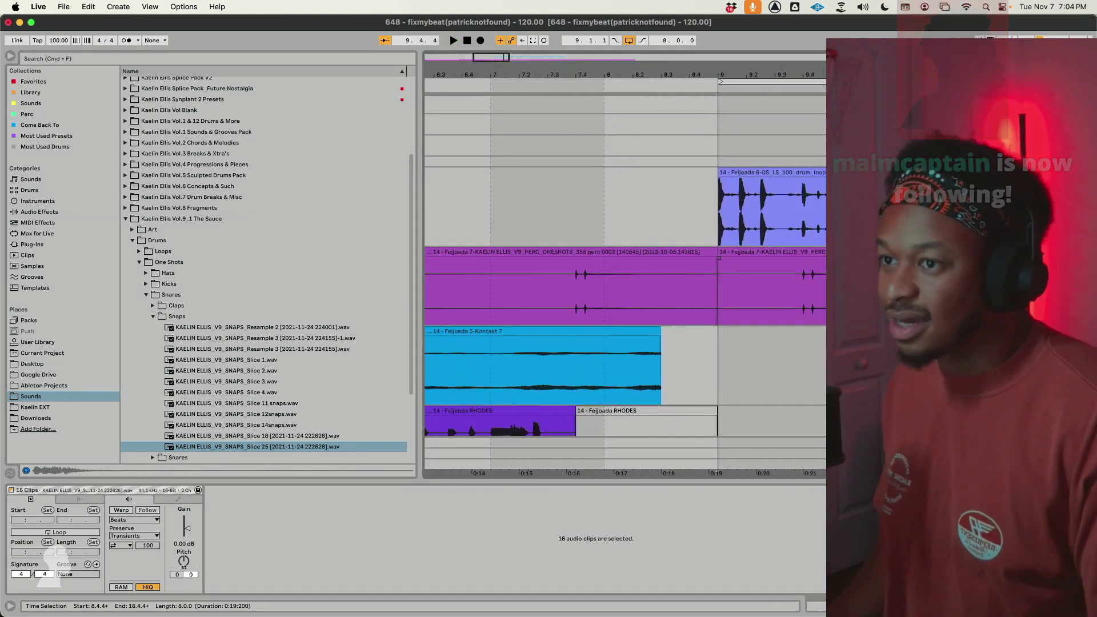
click(989, 173)
key(super+t)
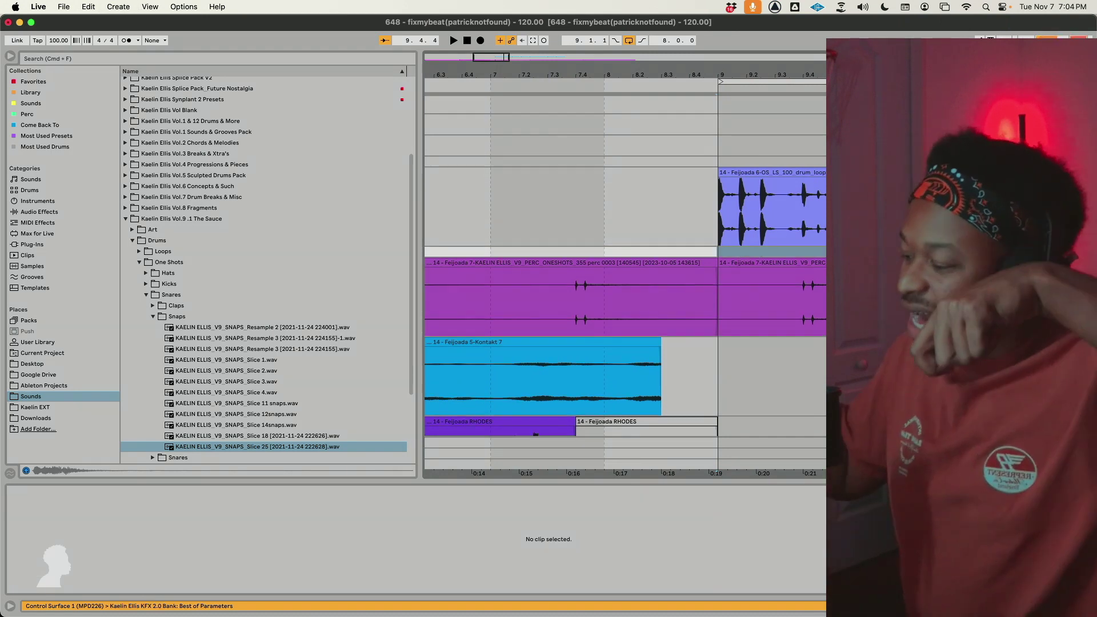
key(Up)
key(Down)
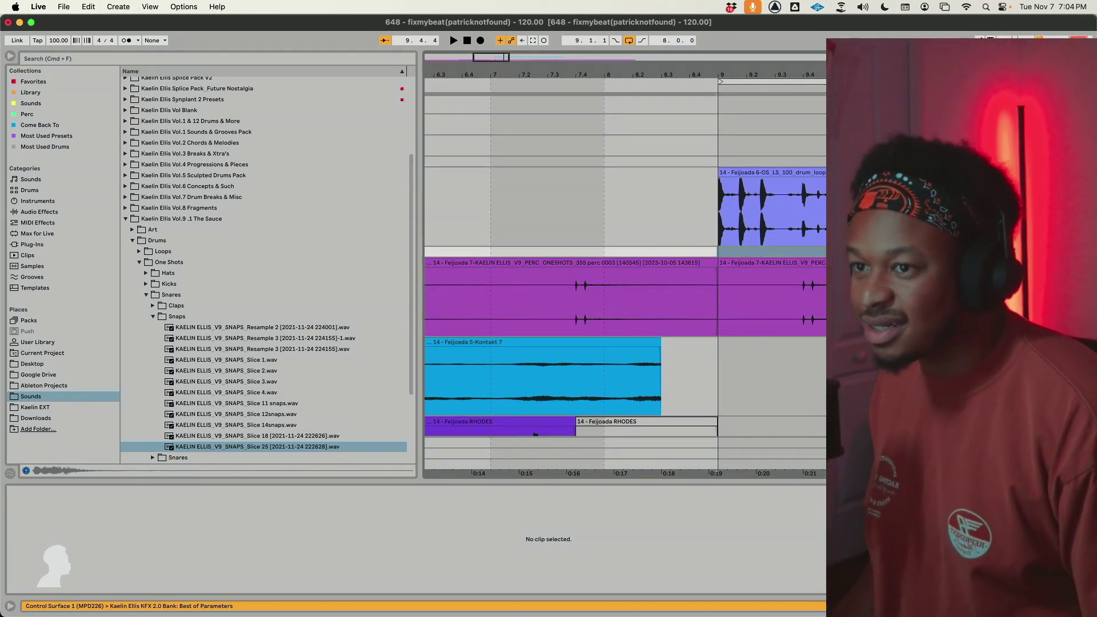
key(u)
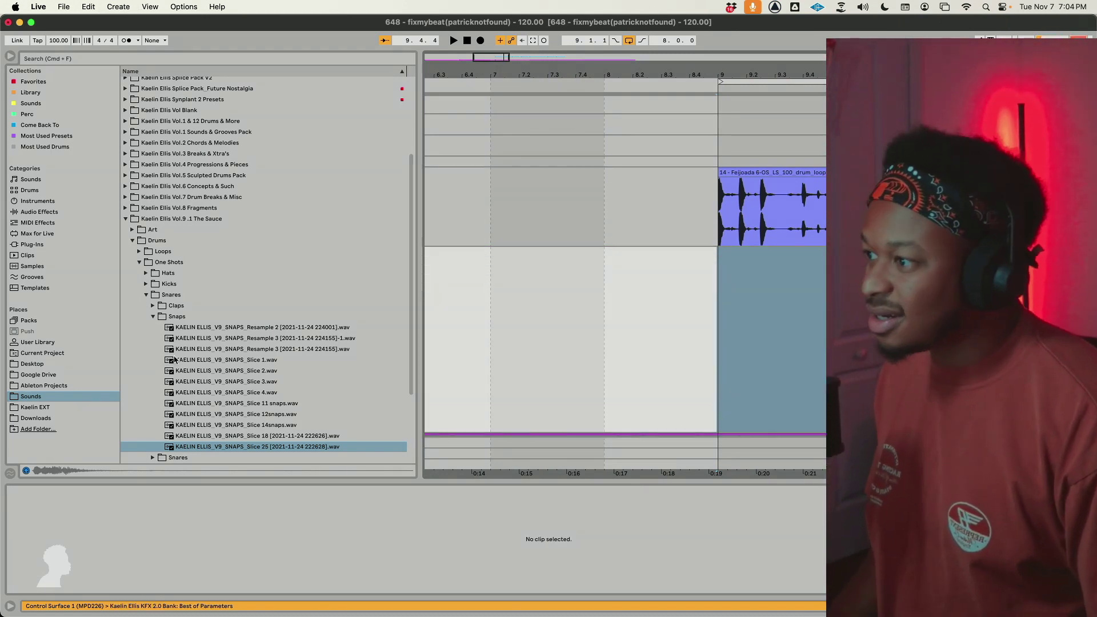
Audition the snare one-shots in the Snares subfolder of the Vol.9 .1 The Sauce pack
click(175, 298)
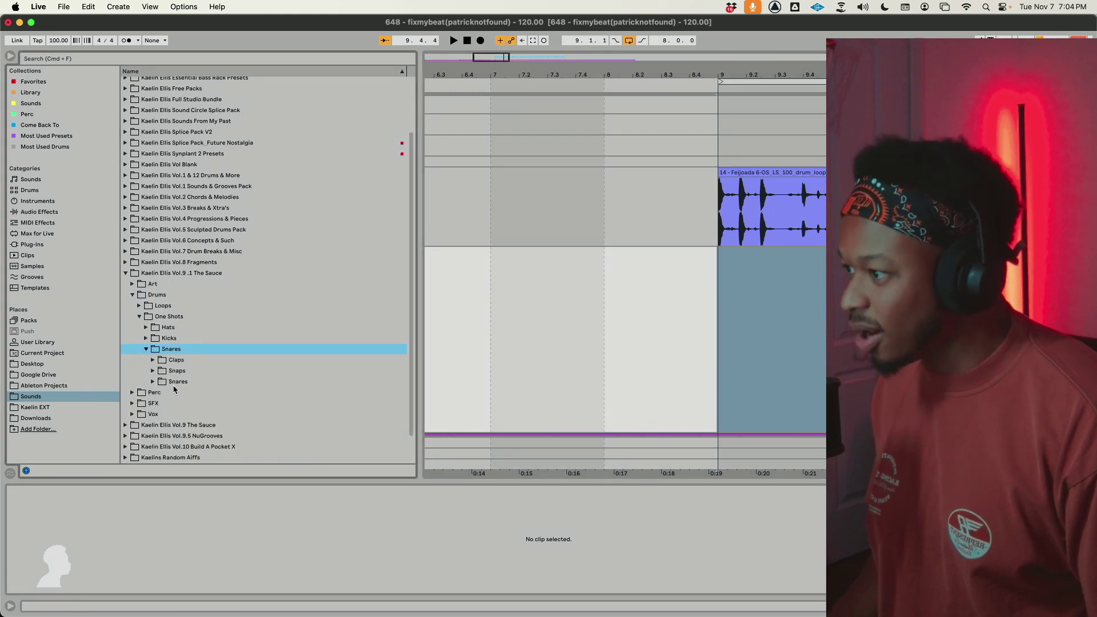
click(175, 381)
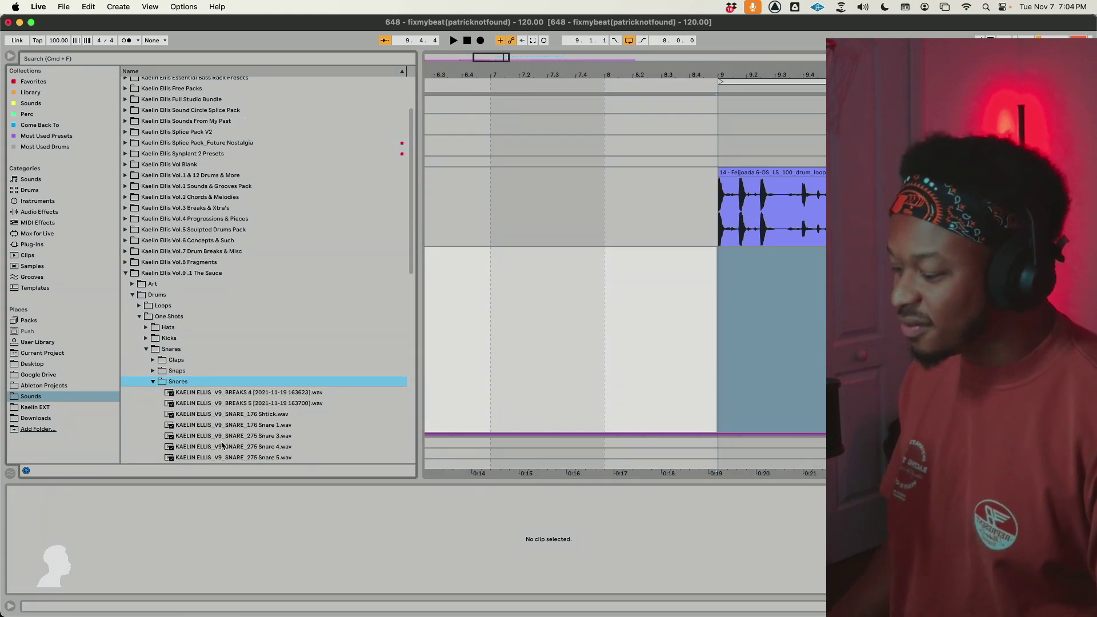
key(Down)
key(Down)
key(Down)
key(Down)
key(Down)
key(Down)
key(Down)
key(Down)
key(Down)
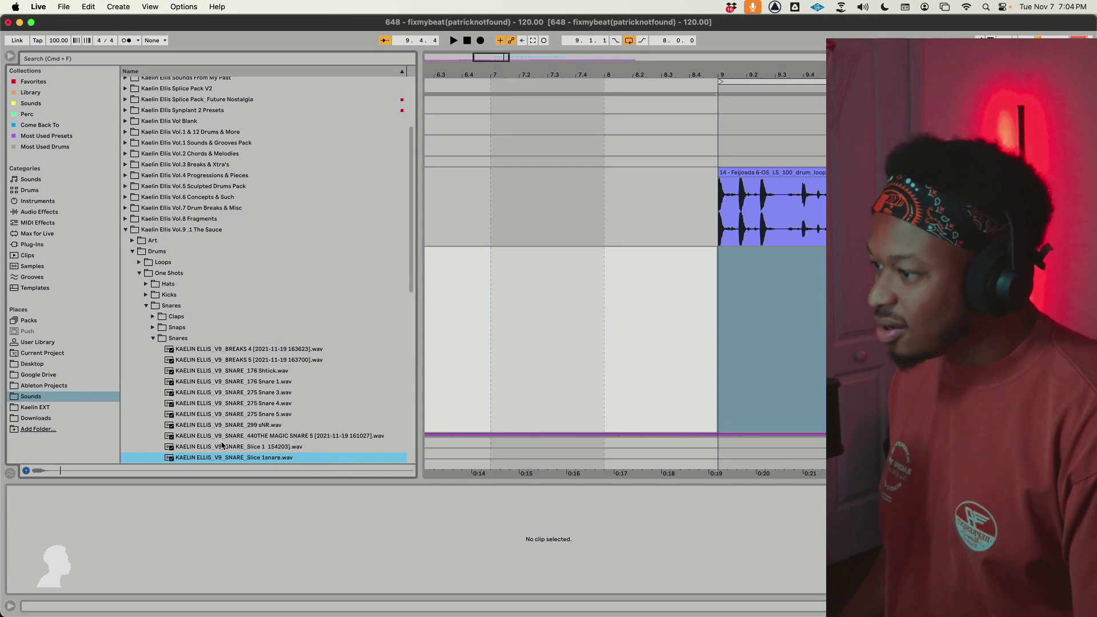
key(Up)
key(Up)
key(Up)
key(Up)
key(Up)
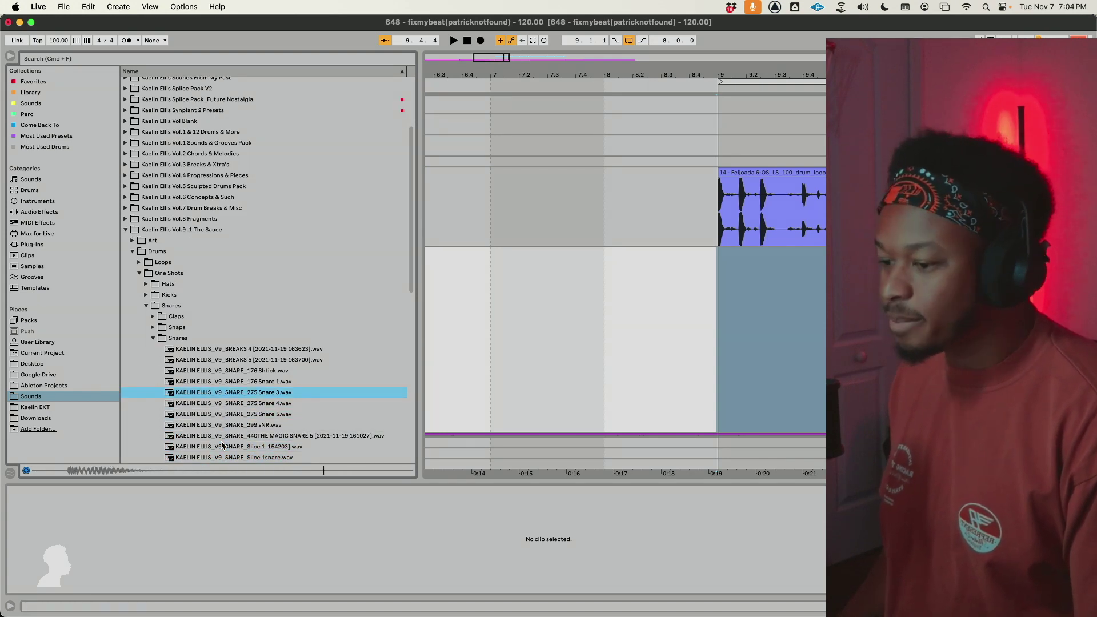
key(Down)
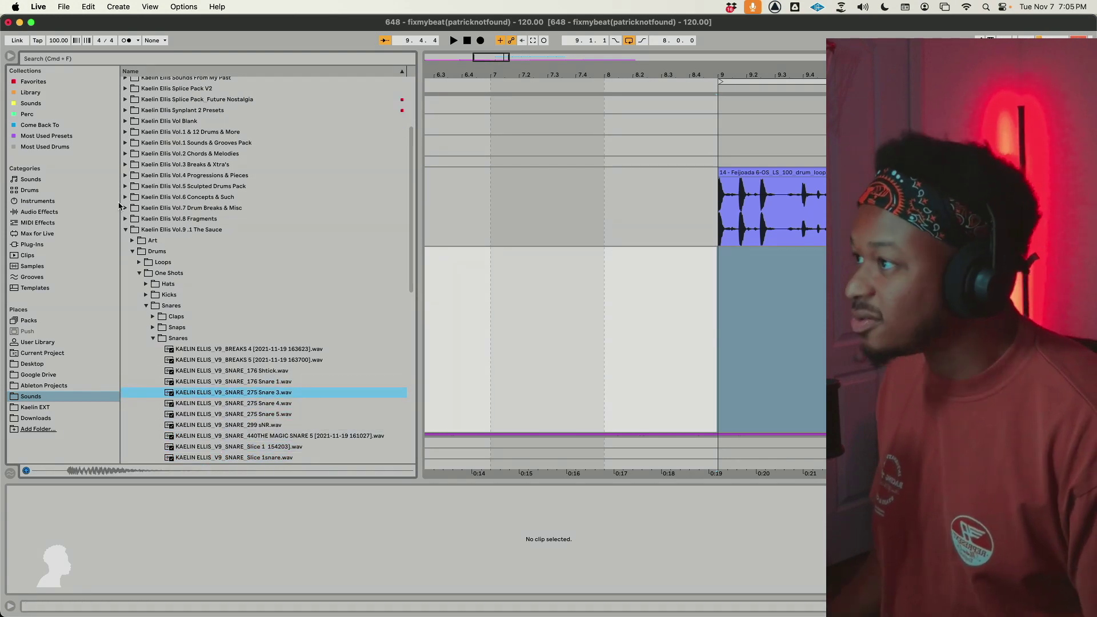
Open the Snares folder of the Vol.8 Fragments pack and audition the low and session snares
click(189, 220)
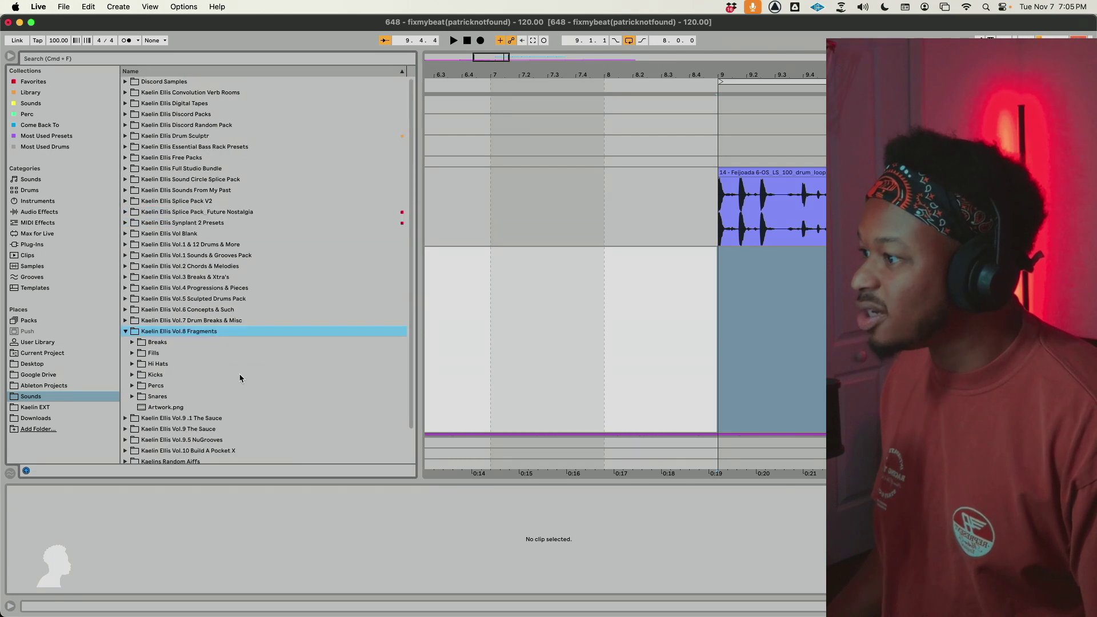
click(165, 396)
click(209, 428)
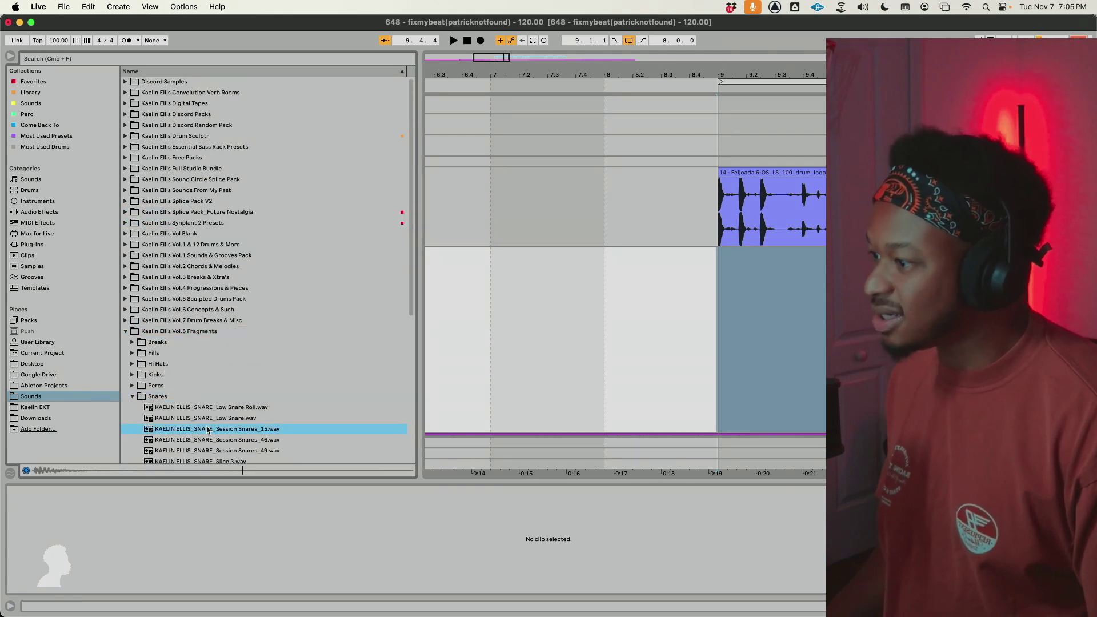
key(Up)
key(Down)
key(Down)
key(Down)
key(Up)
key(Up)
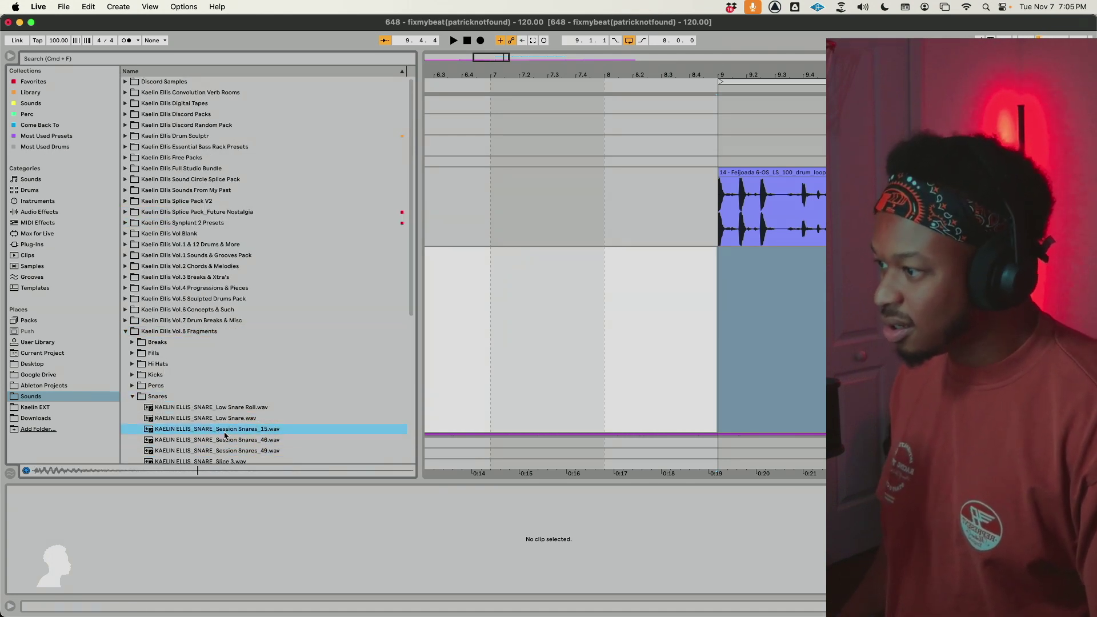
Audition the SnareOff and neighbouring snare samples further down the Vol.8 Fragments Snares folder
scroll(337, 336, down, 3)
click(224, 419)
click(231, 431)
click(237, 441)
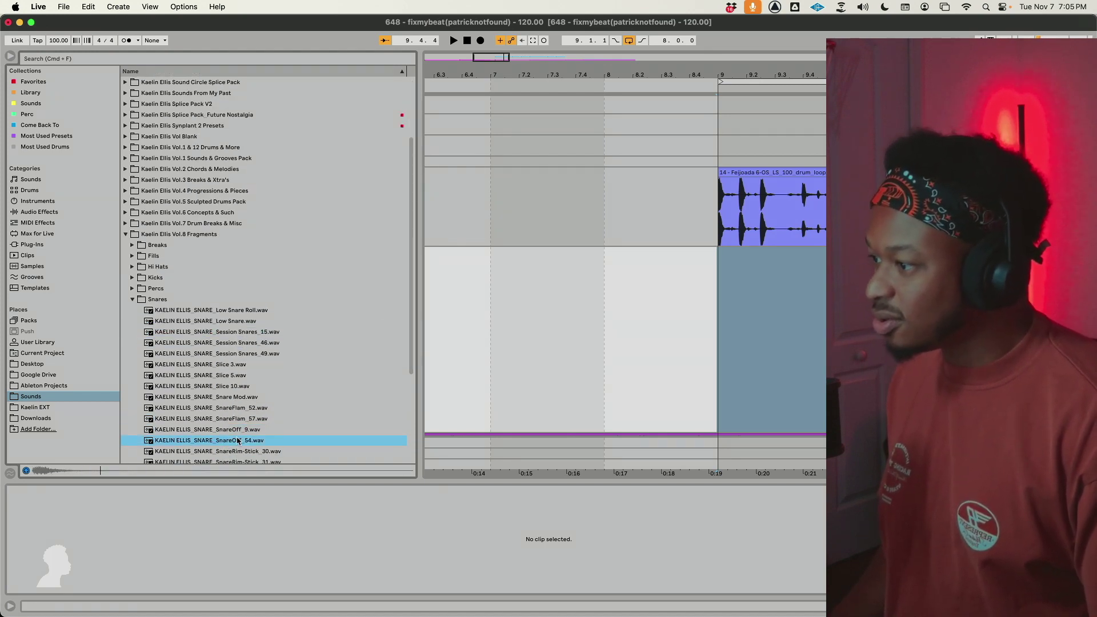
click(224, 451)
click(228, 431)
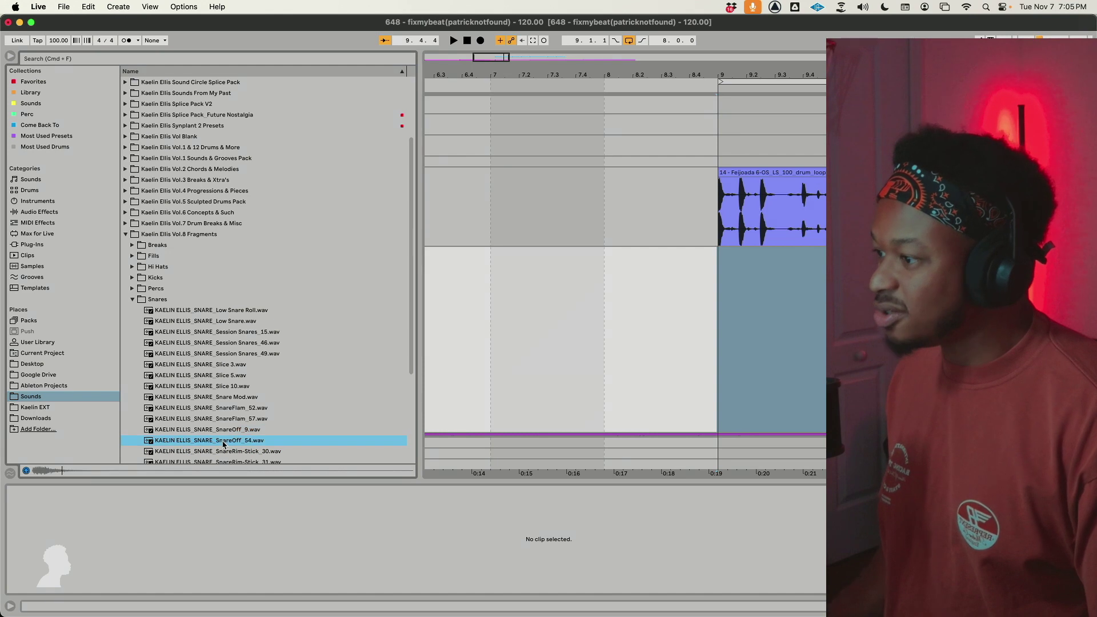
Add SnareOff_9 and SnareOff_54 together to the new audio track, starting at about beat 8.2
right_click(227, 433)
click(210, 434)
shift+click(210, 440)
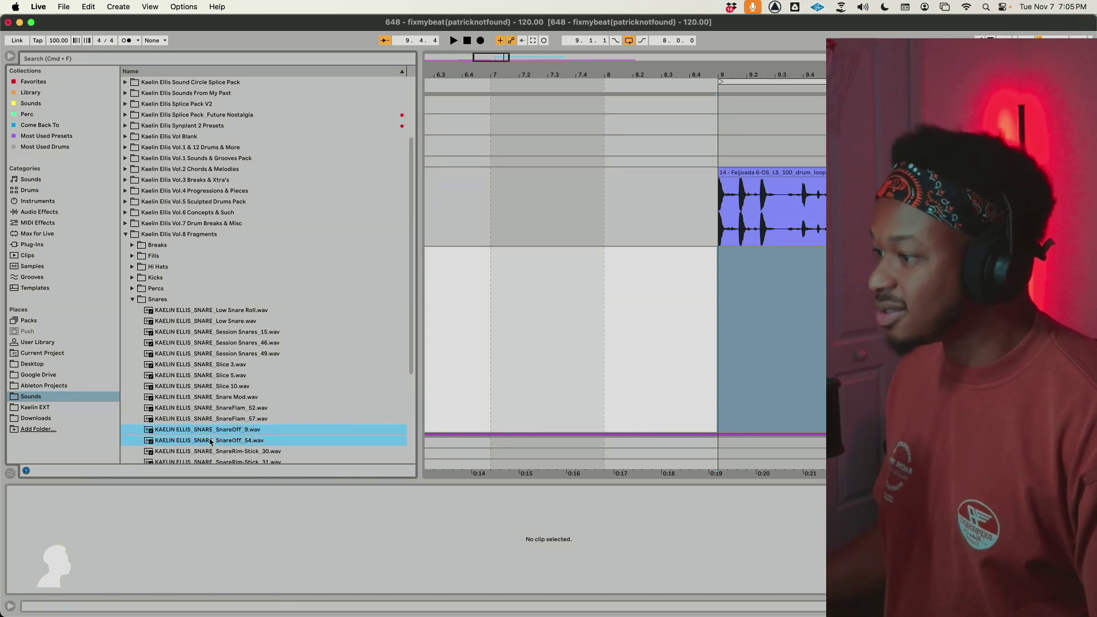
drag(208, 434, 641, 349)
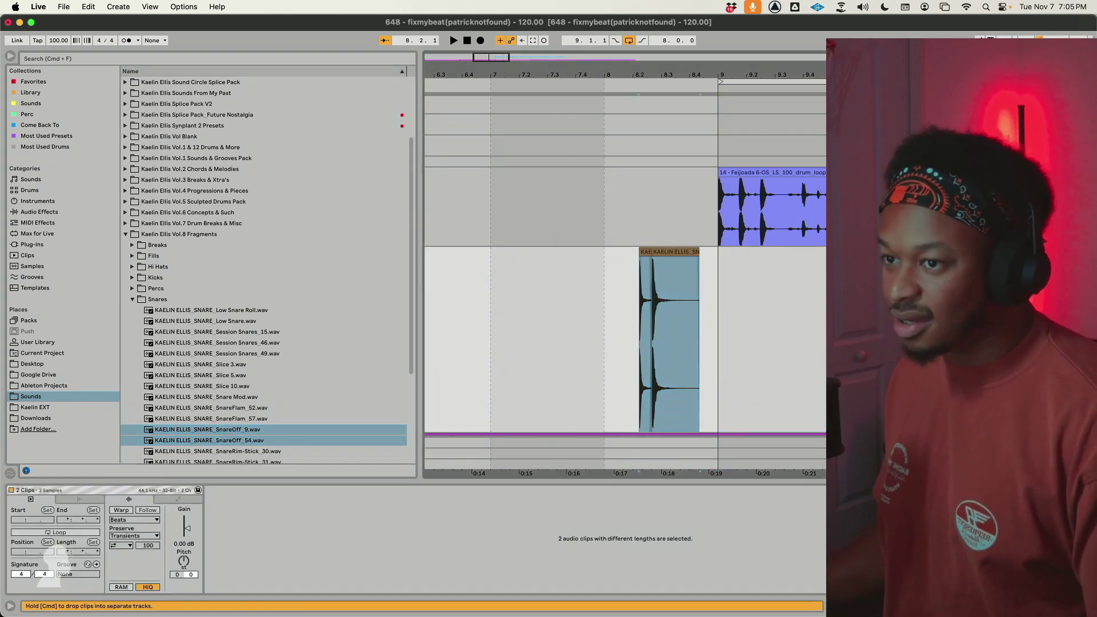
Separate the two snare clips, moving SnareOff_9 to about beat 7.2 and SnareOff_54 to about halfway between 7.3 and 7.4
click(626, 306)
click(646, 242)
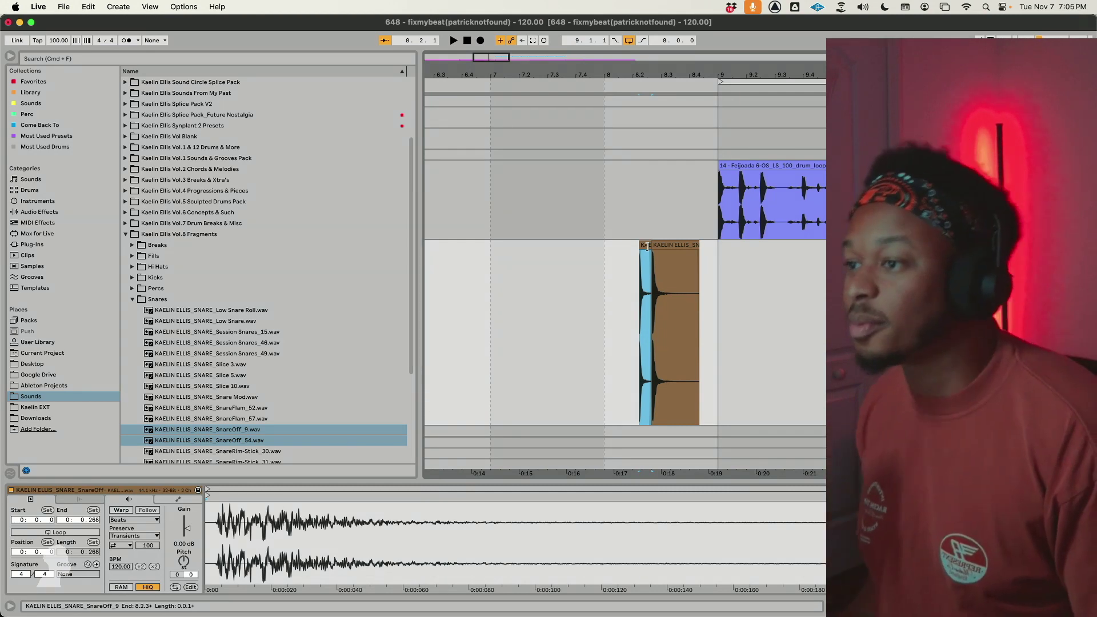
drag(645, 245, 527, 260)
key(super+z)
drag(662, 251, 580, 255)
Set the fixed grid to 1/16, turn on the metronome and play back the section around the snare clips
right_click(683, 310)
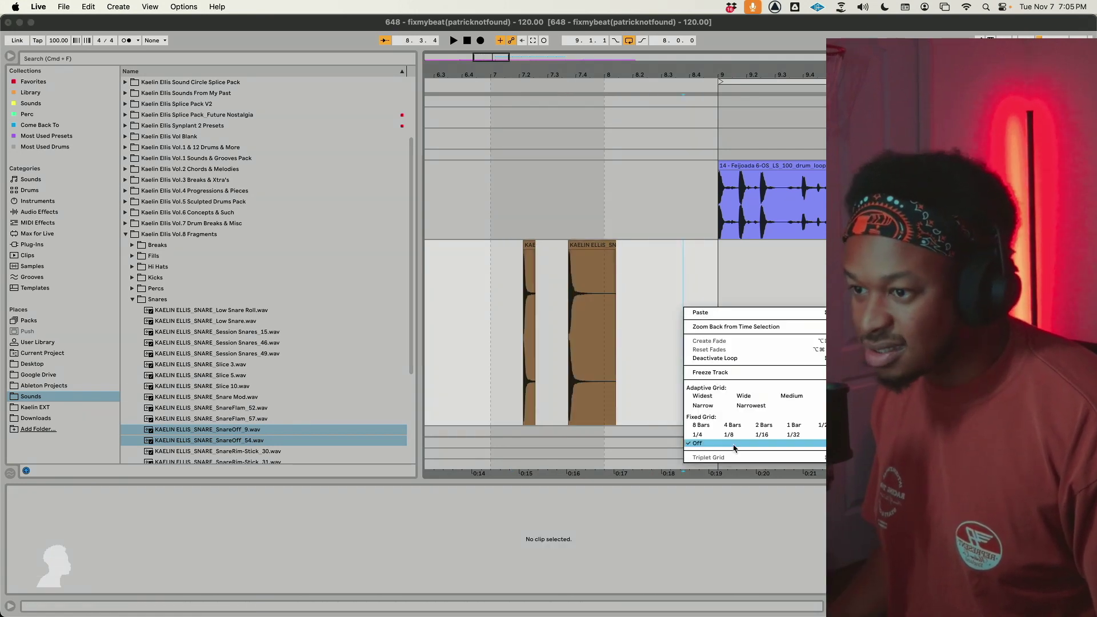
click(760, 436)
click(596, 362)
key(space)
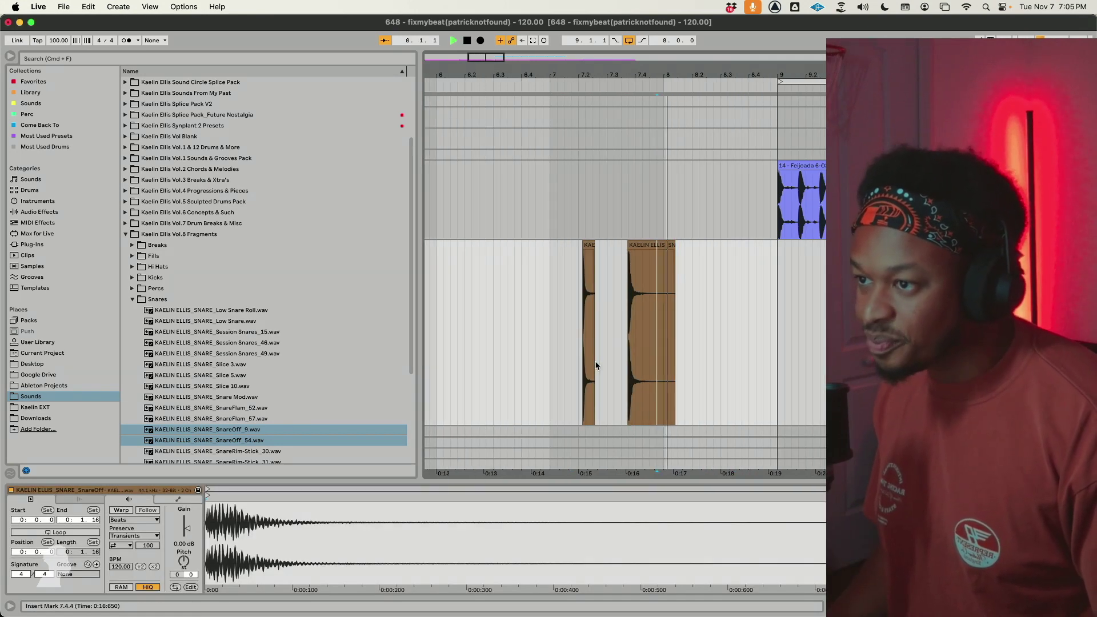
key(space)
click(126, 41)
key(space)
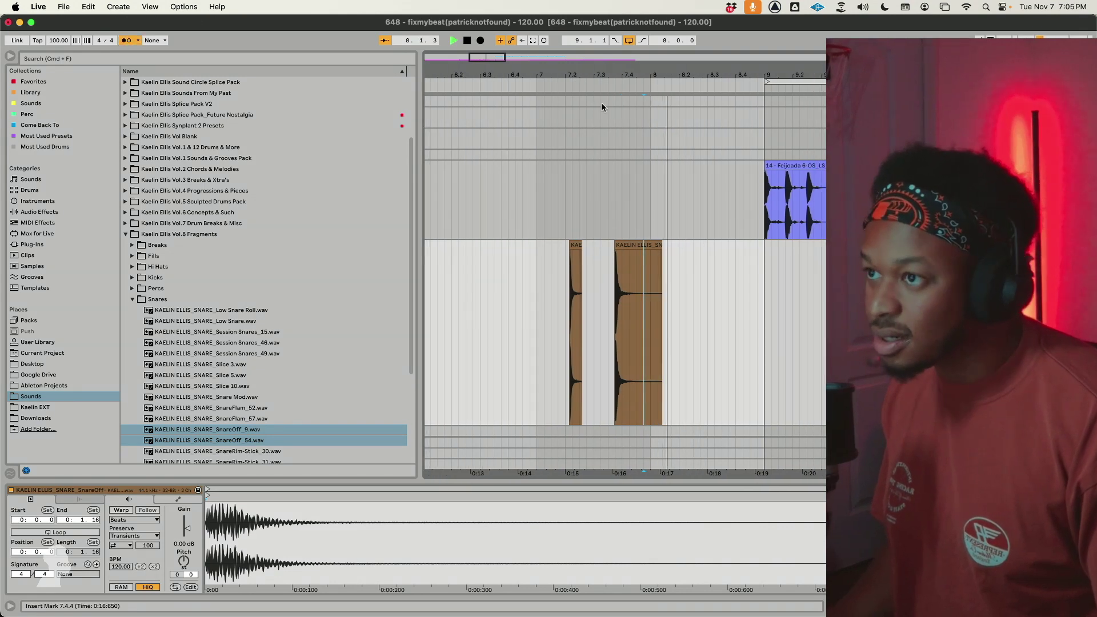
drag(496, 57, 496, 86)
key(space)
Move the SnareOff_54 clip to beat 8.4, just before the drum loop, and play back the transition
click(650, 312)
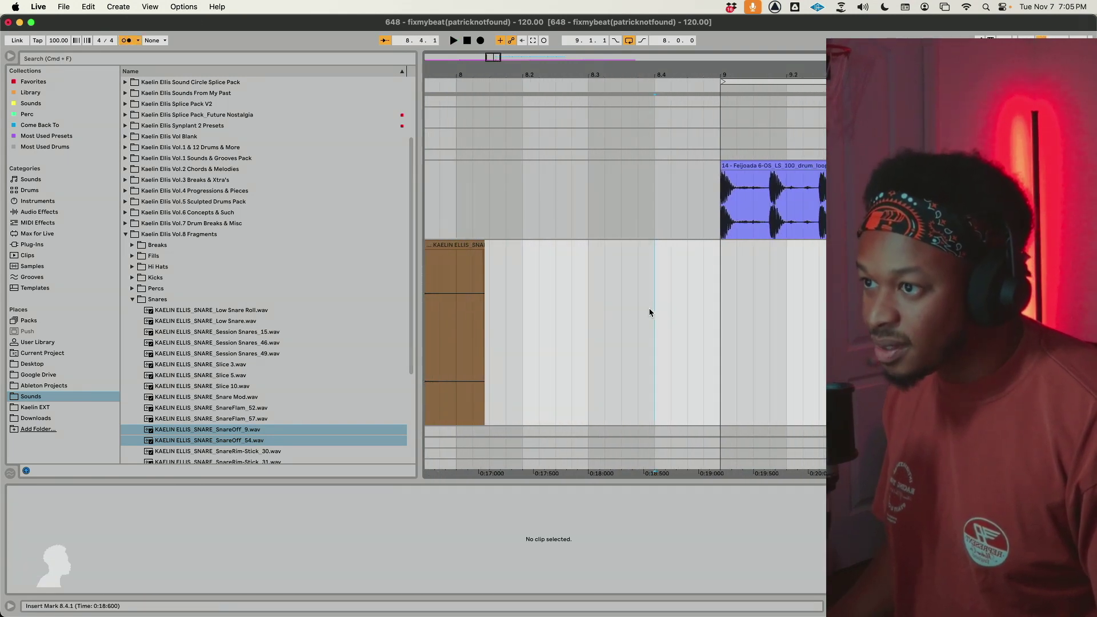
drag(451, 274, 731, 272)
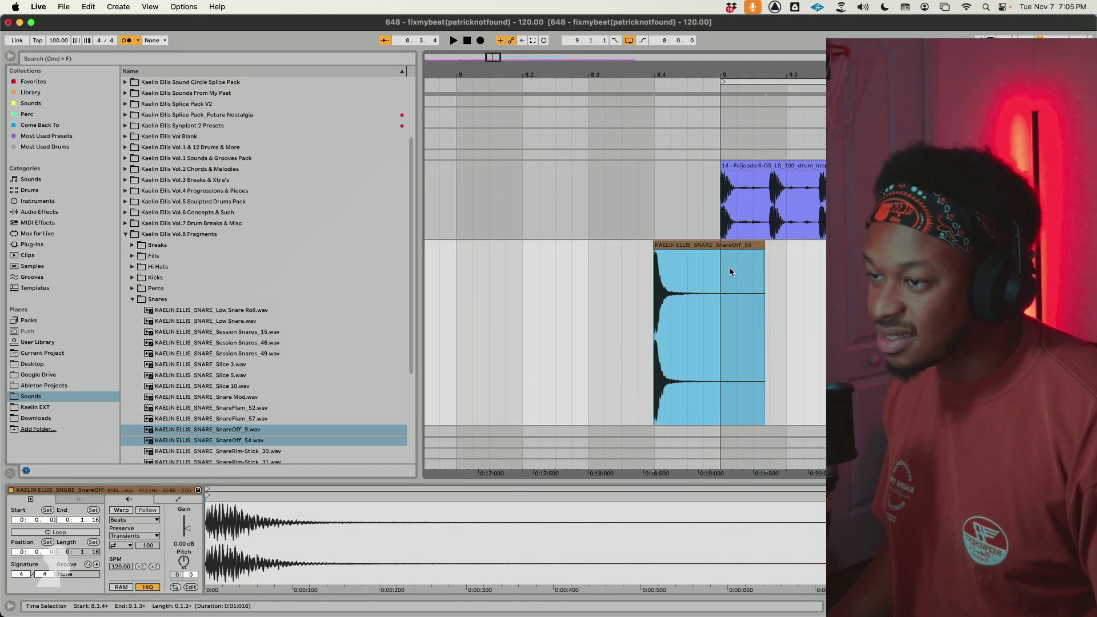
click(672, 255)
drag(676, 245, 680, 246)
click(608, 280)
key(space)
click(663, 286)
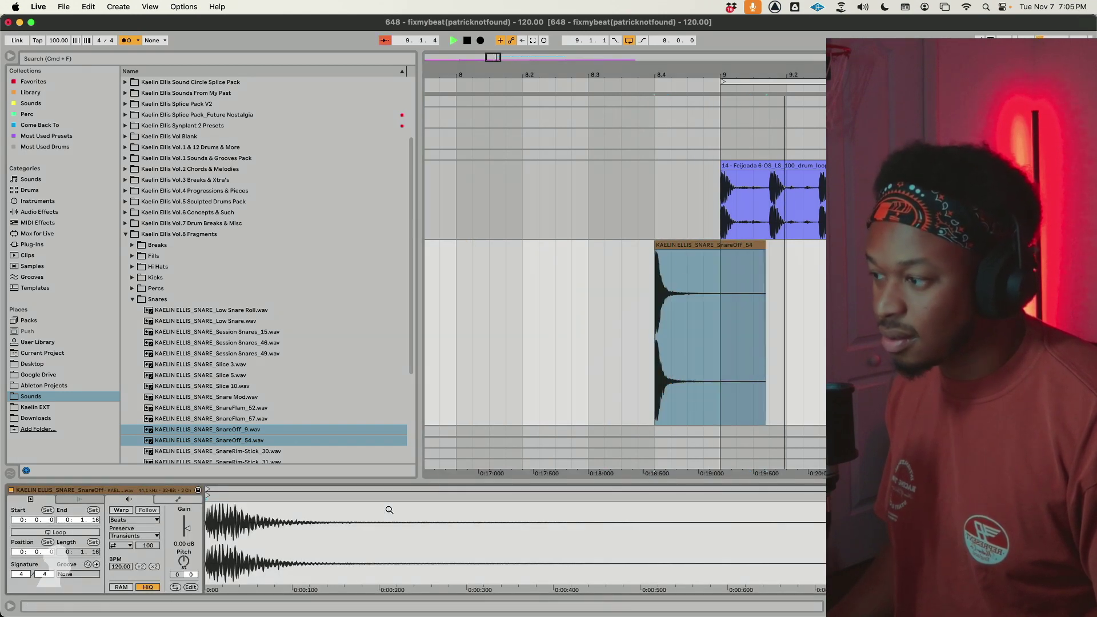
key(space)
Insert another audio track below the snare track and unfold it together with the percussion track beneath it
scroll(695, 292, left, 3)
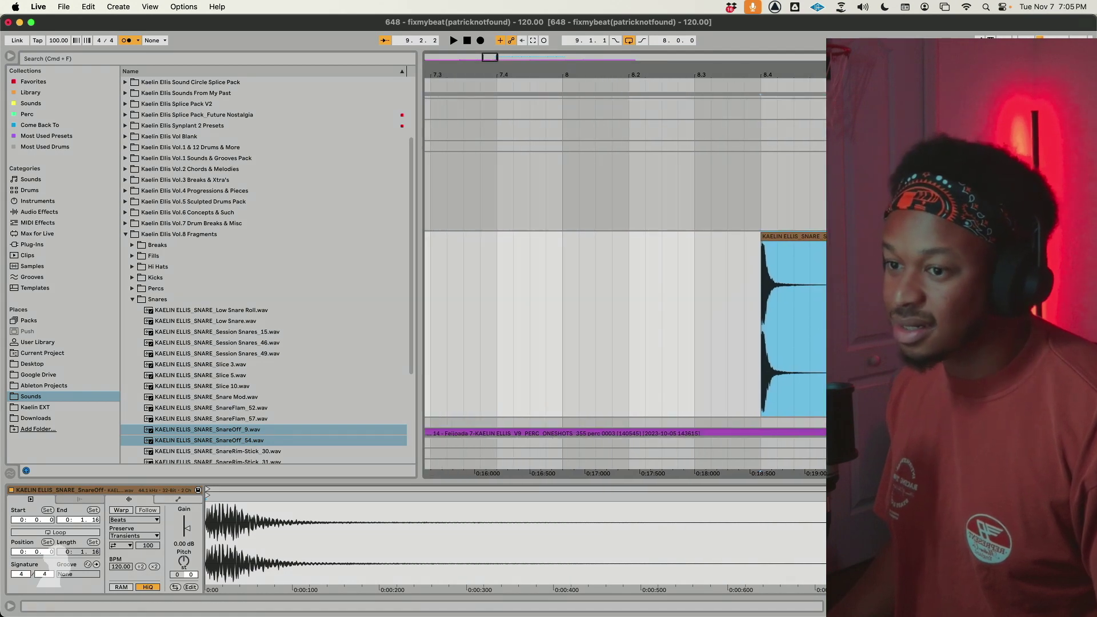
click(960, 423)
shift+click(960, 433)
key(u)
scroll(781, 340, down, 3)
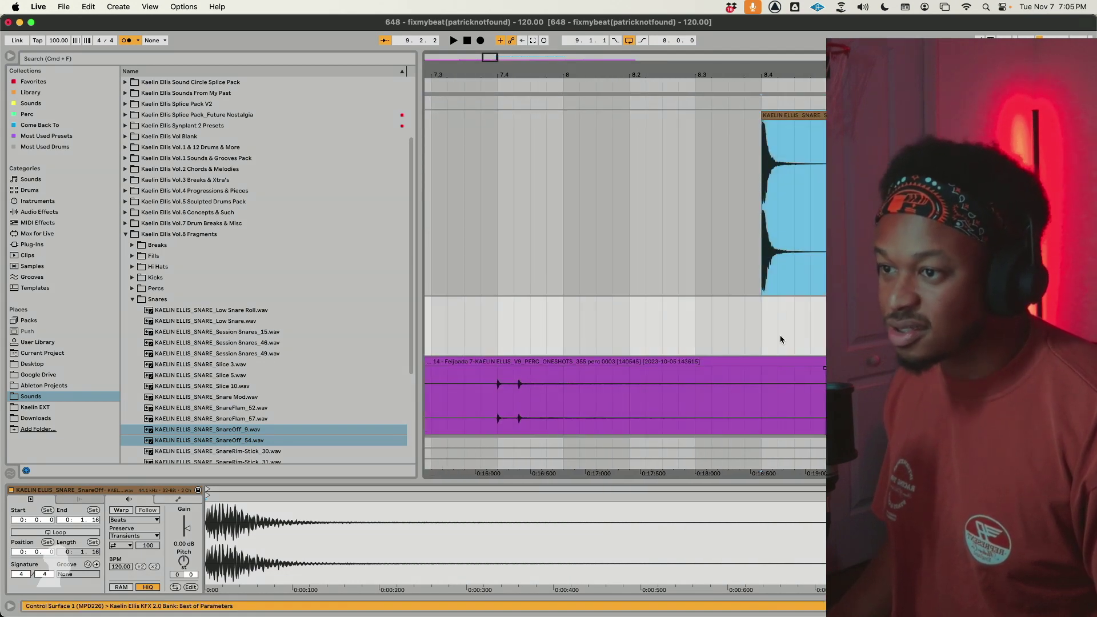
Cut the SnareOff_9 clip from the snare track
scroll(617, 307, left, 2)
scroll(617, 307, left, 2)
click(537, 127)
click(537, 133)
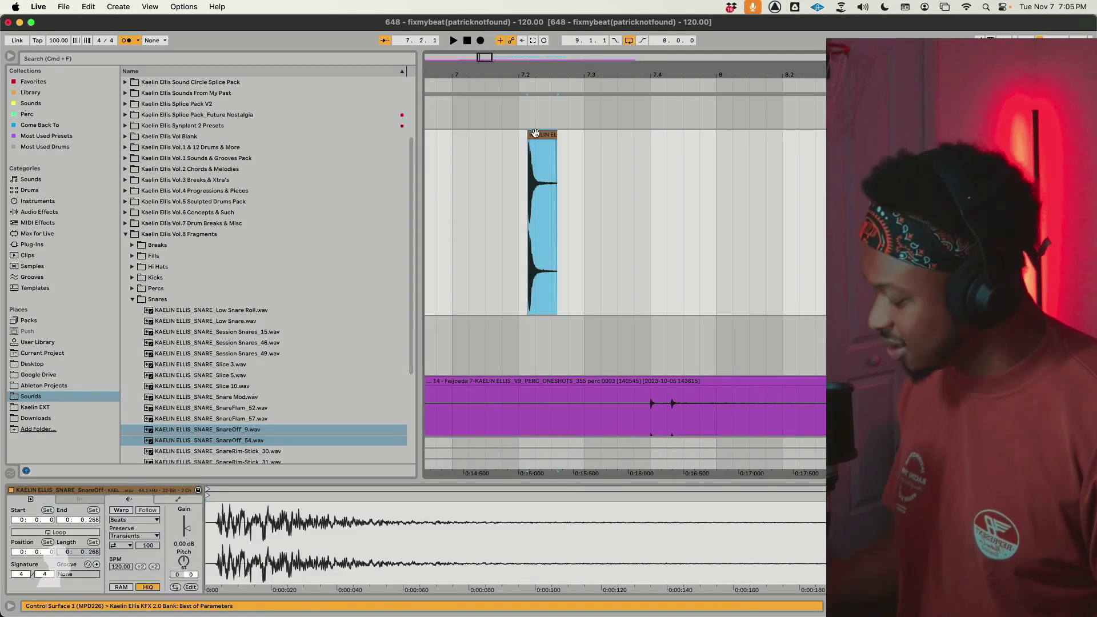
key(Delete)
Switch the fixed grid to 1/8 triplets
scroll(670, 253, right, 3)
right_click(735, 361)
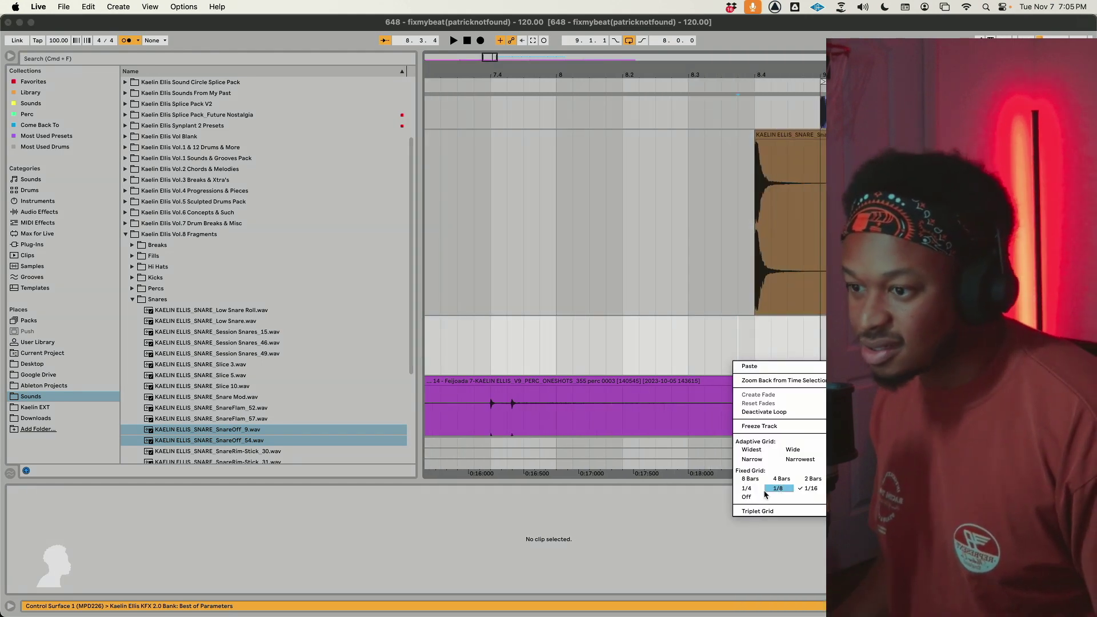
click(762, 511)
right_click(693, 352)
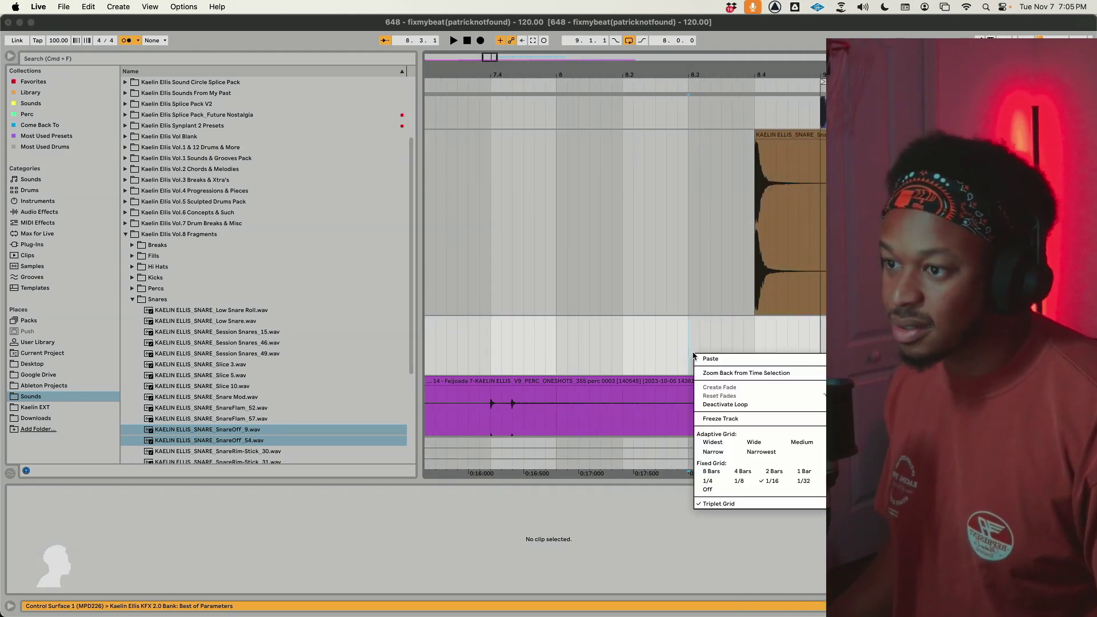
click(743, 483)
Paste SnareOff_9 at beat 8.3 on the new track, duplicate one triplet of it twice, and play back the fill
click(697, 349)
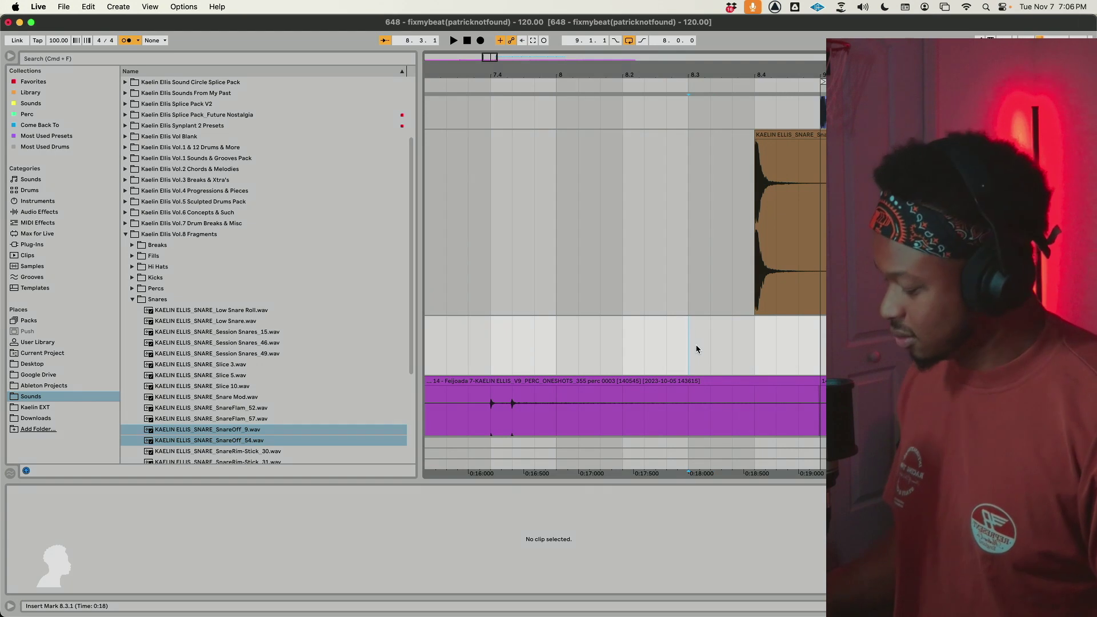
key(super+v)
drag(697, 349, 706, 354)
key(super+d)
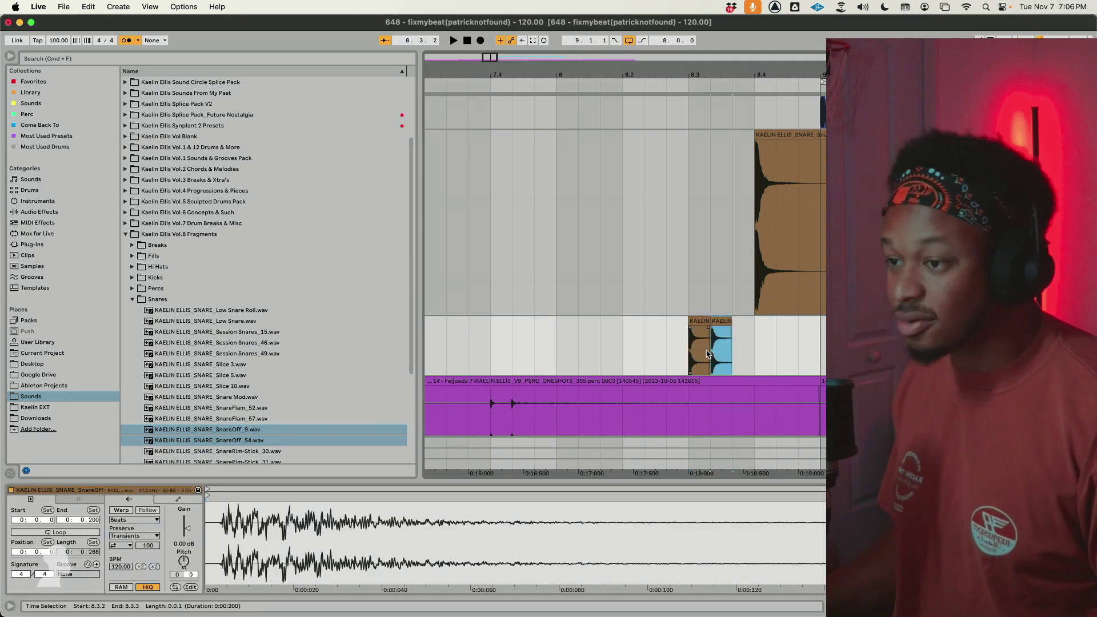
key(super+d)
click(657, 355)
key(space)
key(space)
Change the triplet grid to 1/16 and shorten the three SnareOff_9 hits to one grid step each, ending at beat 8.4
right_click(794, 350)
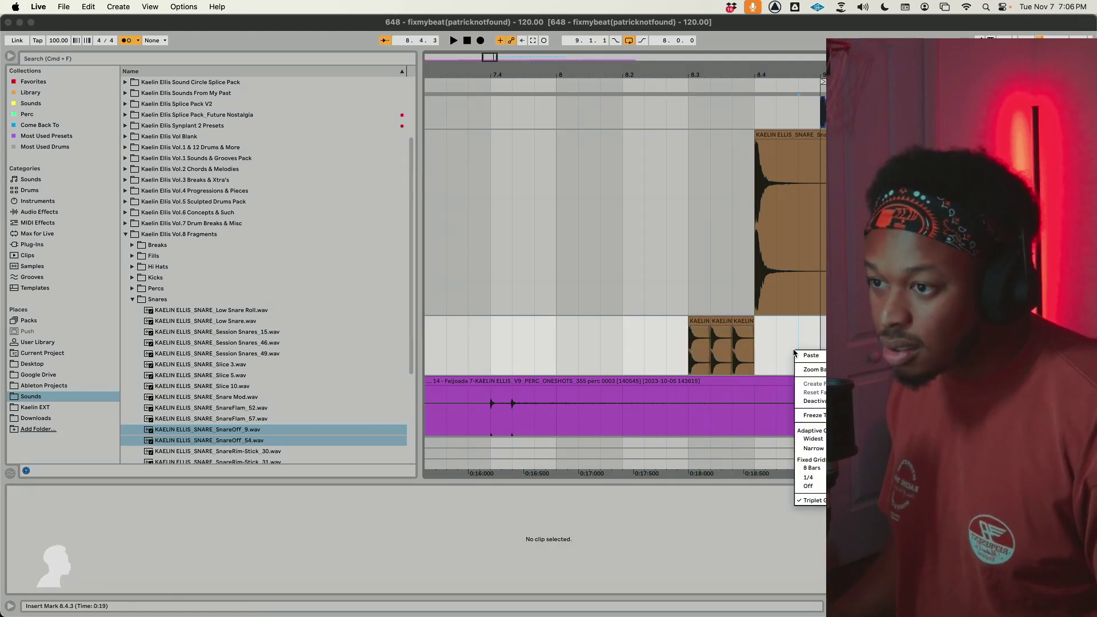
click(863, 481)
mouse_move(740, 321)
mouse_down()
mouse_move(755, 330)
mouse_move(738, 321)
mouse_up()
click(702, 321)
key(Delete)
scroll(685, 337, right, 5)
click(685, 322)
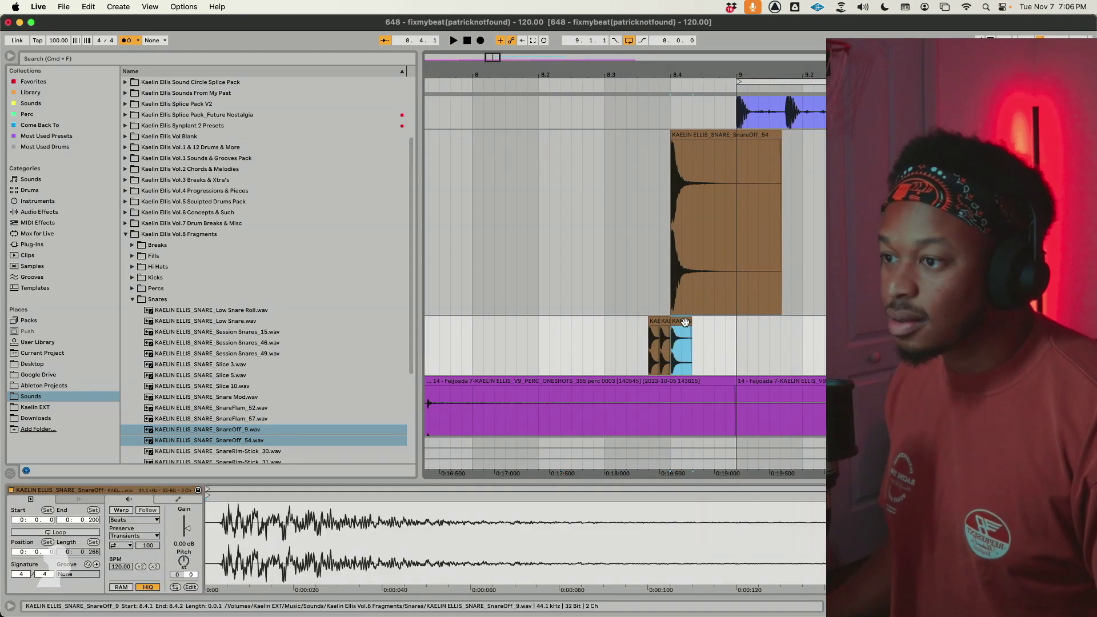
drag(691, 323, 644, 334)
Lower the gain of the three SnareOff_9 clips to -11.8 dB and play back the fill
scroll(630, 342, right, 2)
click(575, 347)
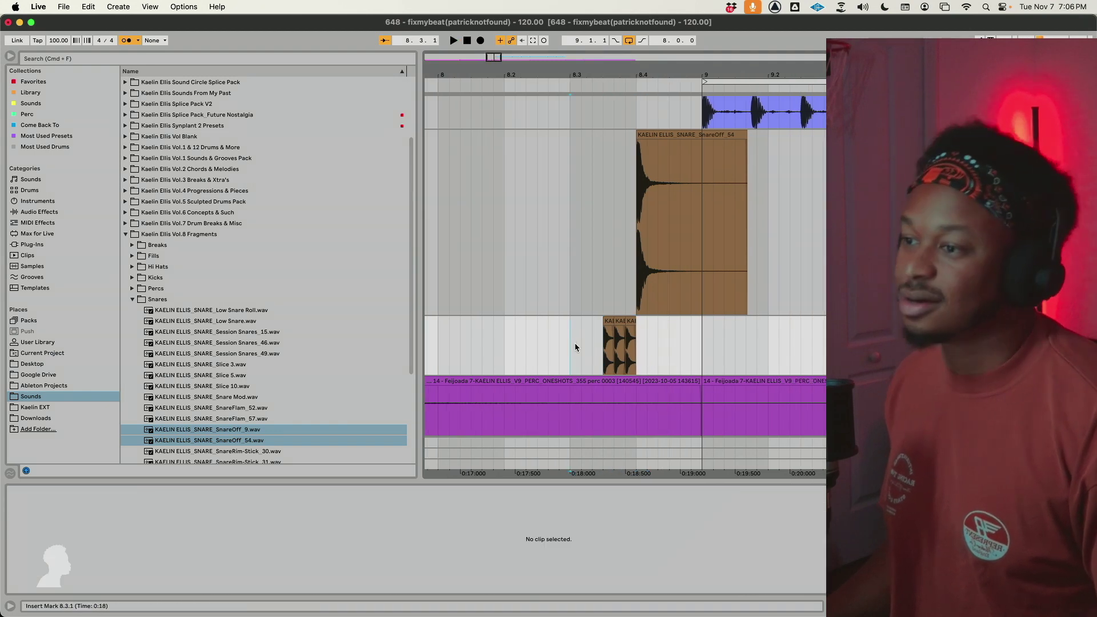
click(610, 323)
shift+click(628, 330)
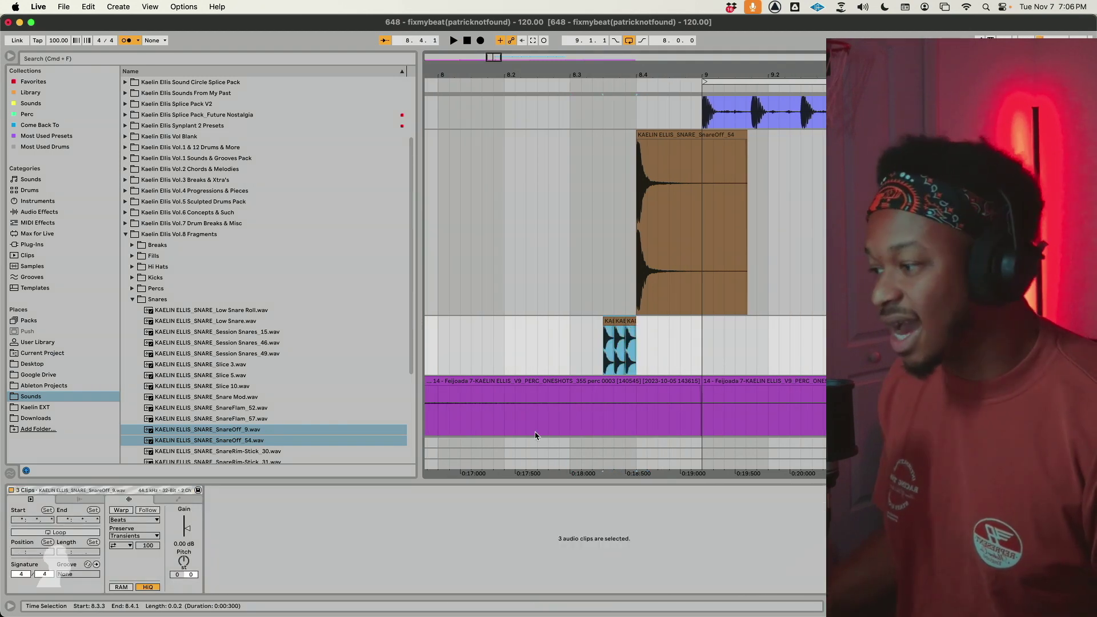
drag(184, 529, 184, 540)
scroll(628, 320, left, 2)
scroll(657, 311, right, 2)
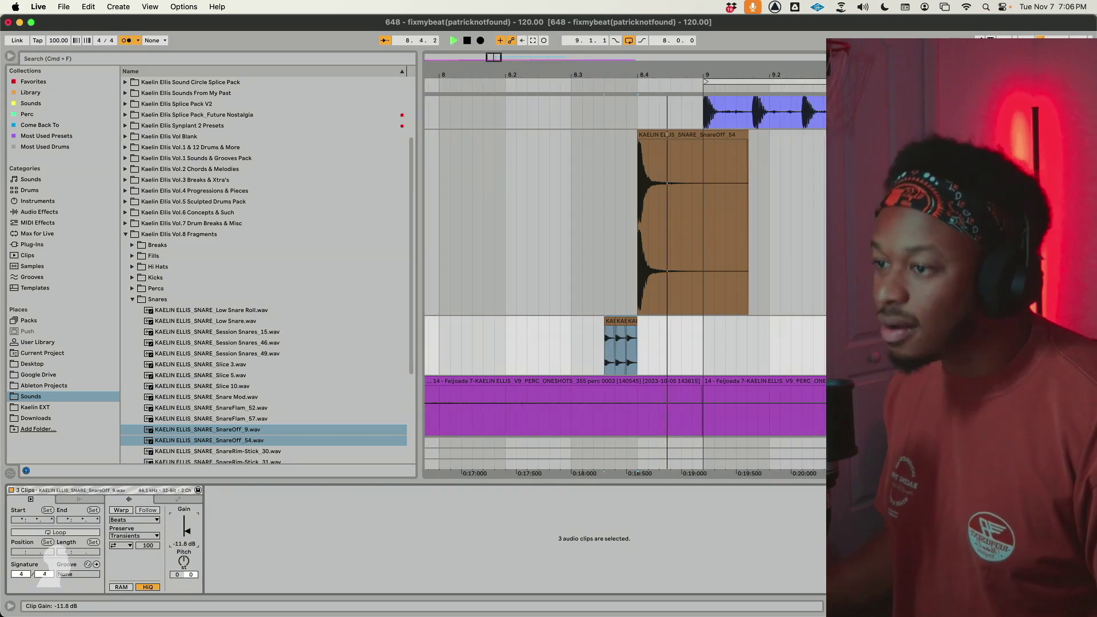
Set the gain of the three SnareOff_9 clips to -6.58 dB and turn on Warp in Beats mode with transient looping off
click(674, 308)
click(594, 326)
click(603, 321)
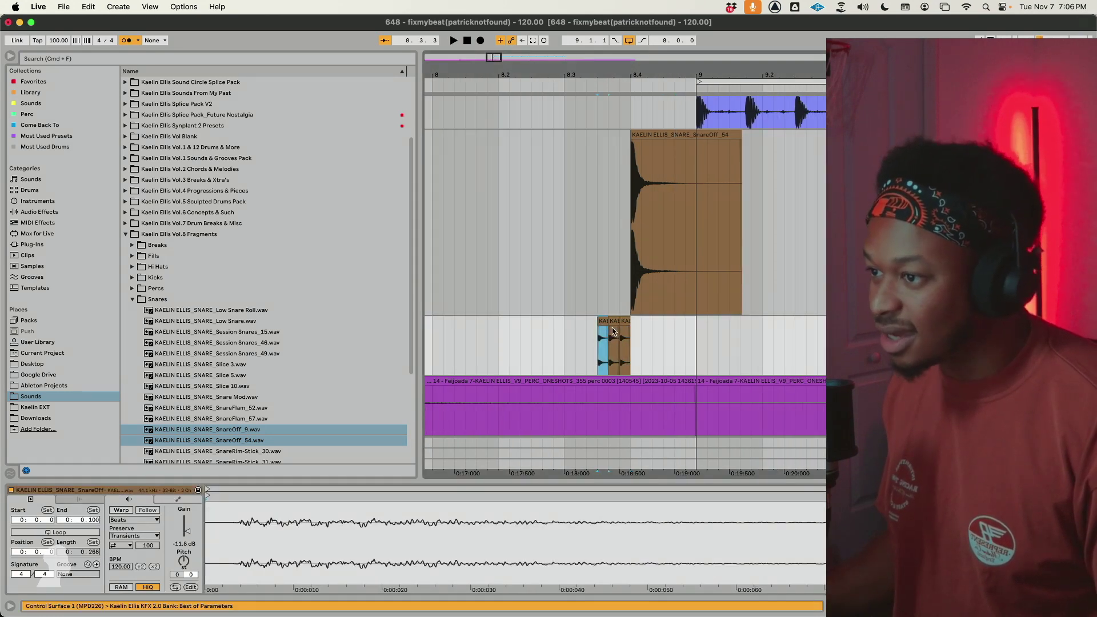
shift+click(626, 321)
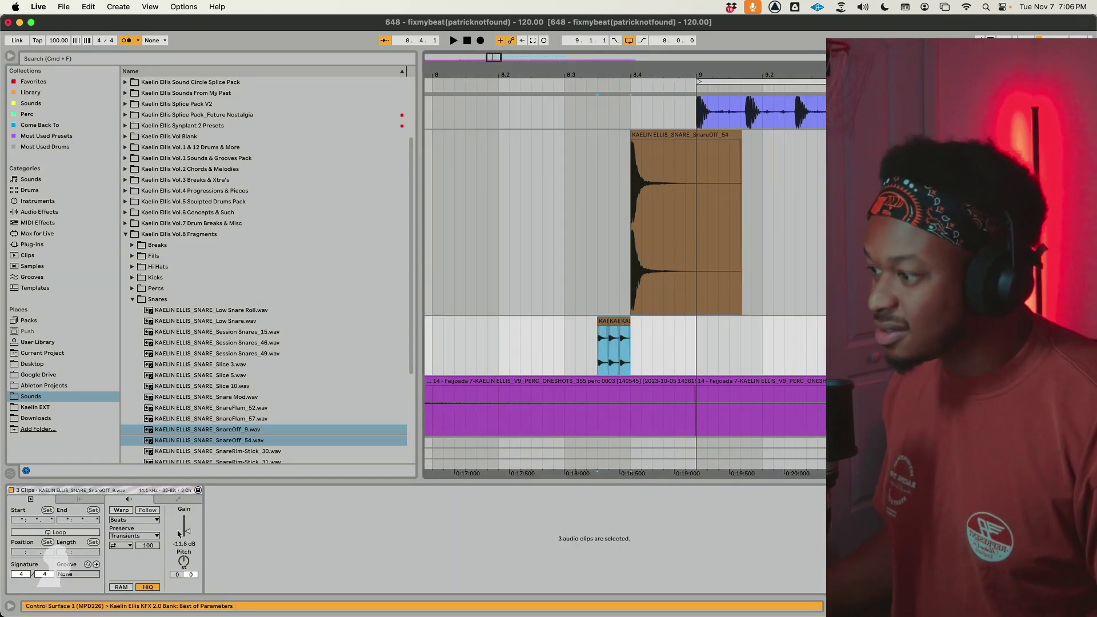
drag(179, 534, 178, 525)
click(121, 510)
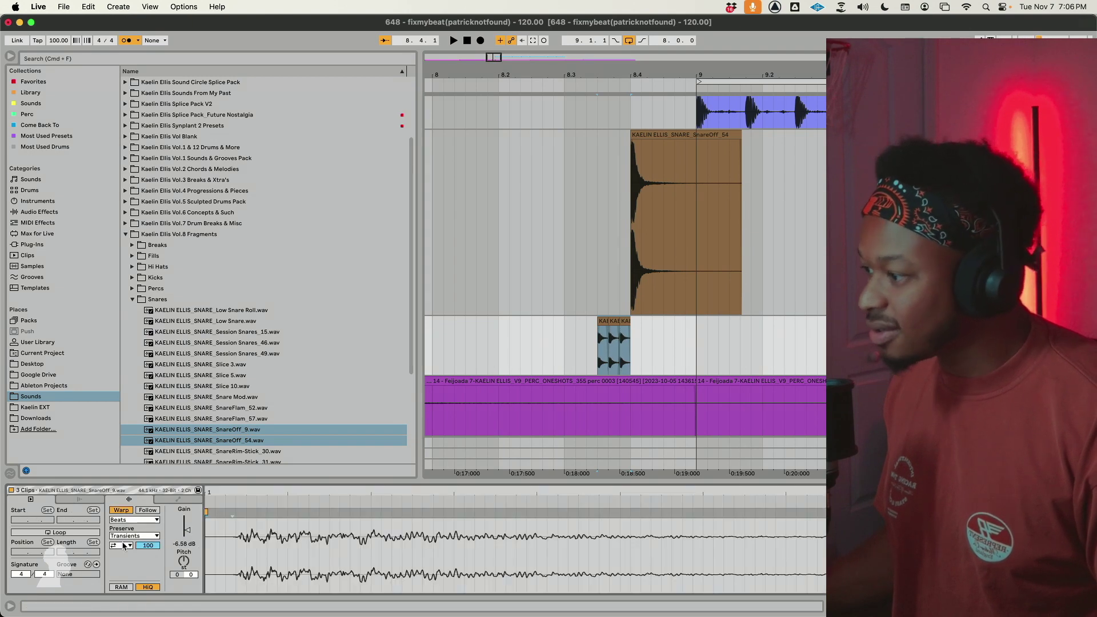
click(123, 554)
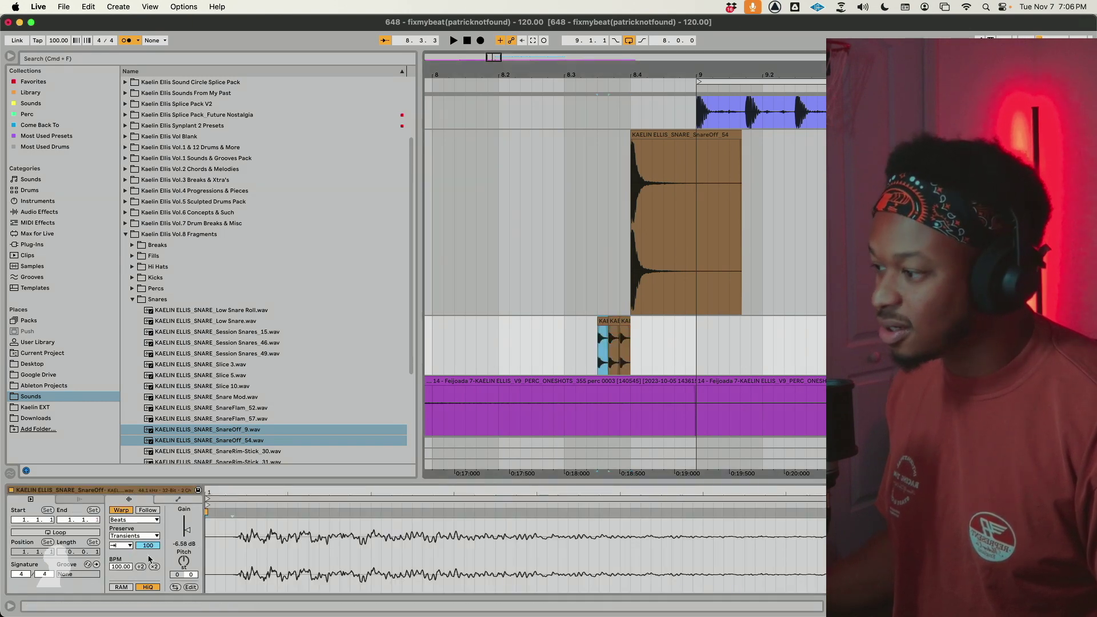
Try lowering only the first SnareOff_9 hit to -18.1 dB and play back the fill
drag(184, 530, 184, 537)
scroll(573, 342, left, 3)
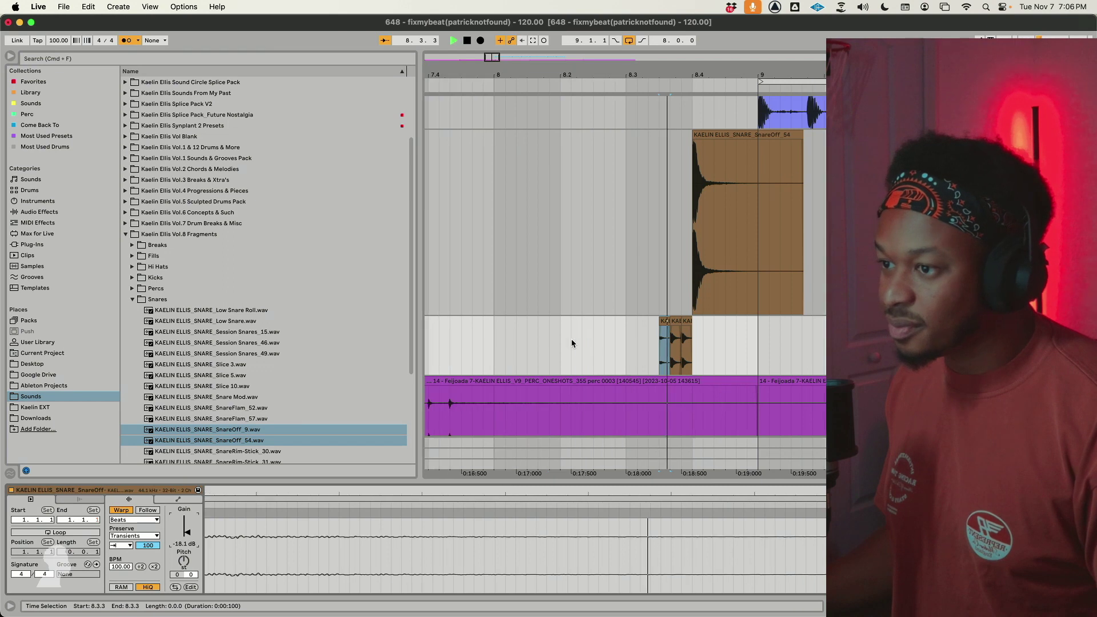
scroll(573, 343, right, 3)
click(630, 321)
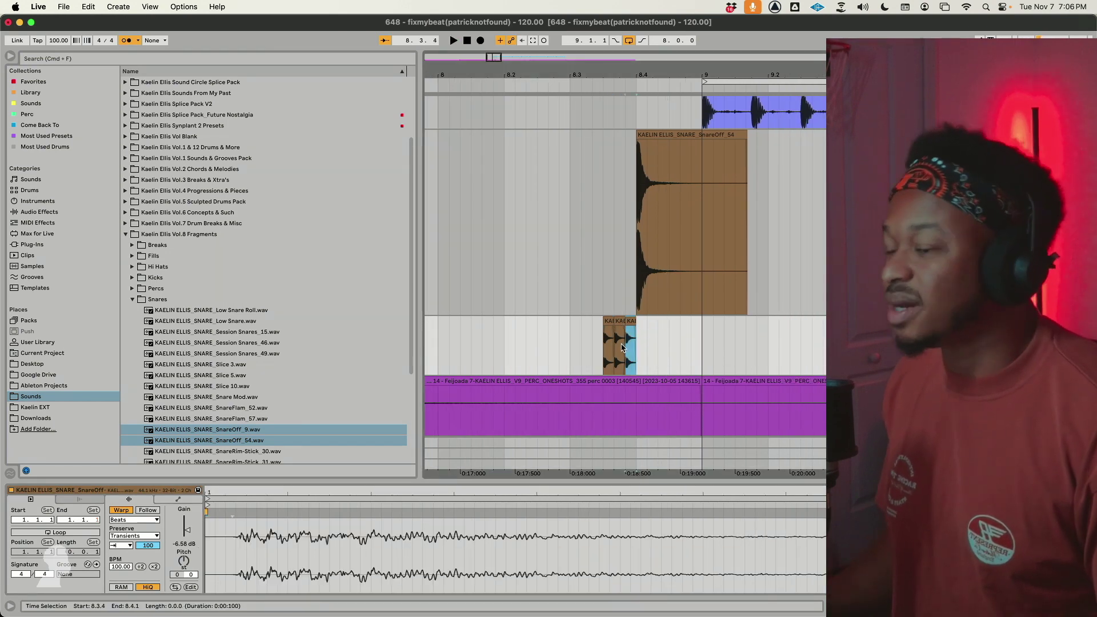
Switch to a finer triplet grid and try shifting the three SnareOff_9 hits slightly later
click(546, 343)
right_click(545, 343)
click(652, 449)
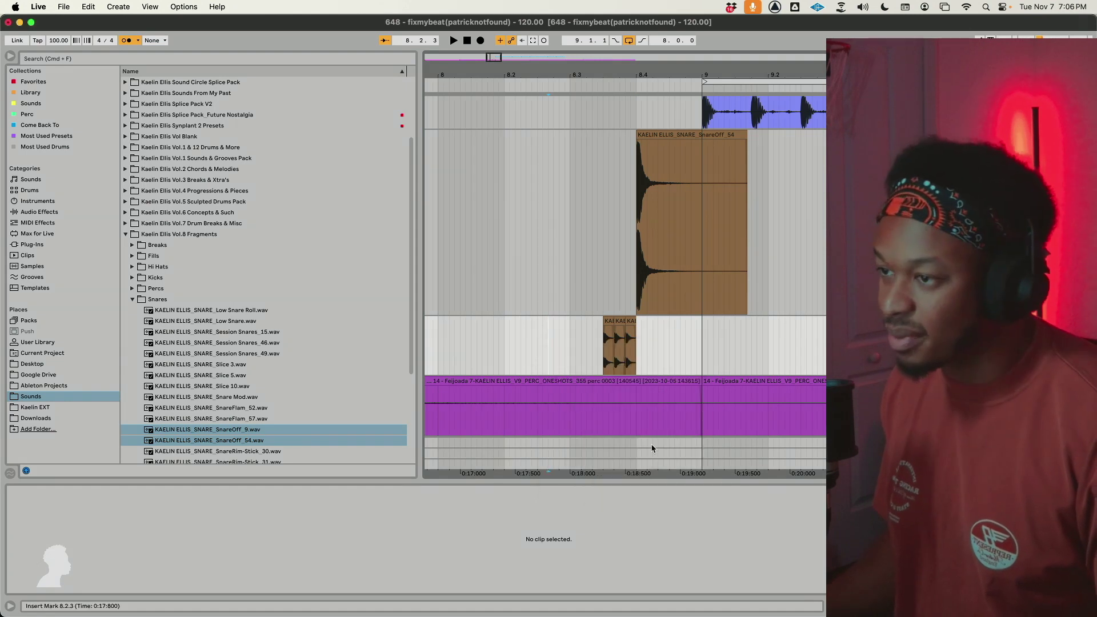
scroll(594, 340, up, 5)
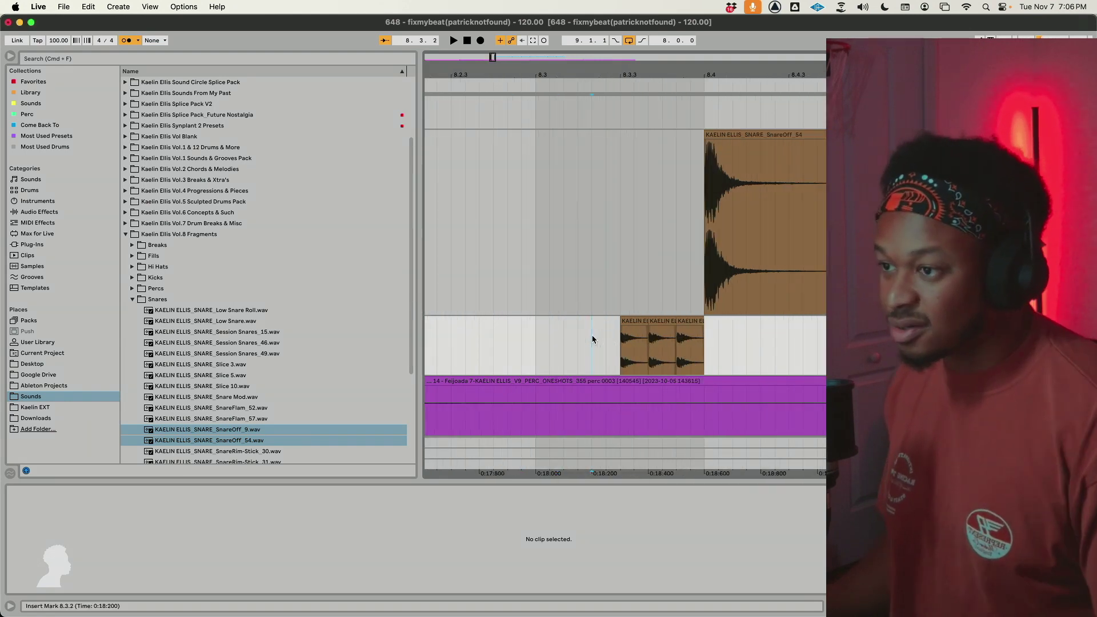
click(695, 336)
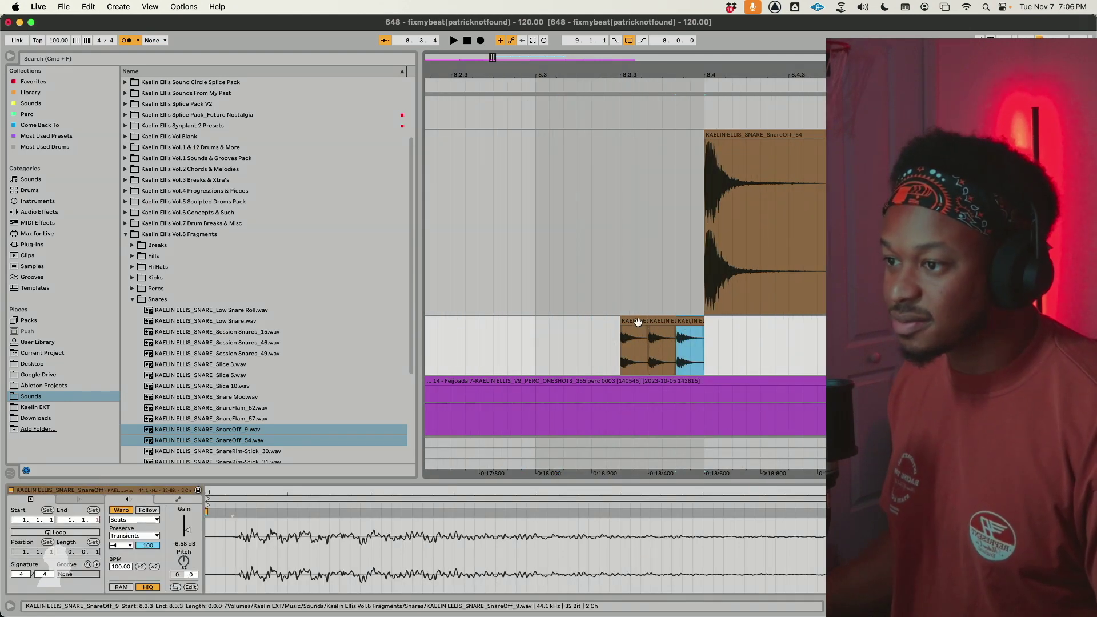
click(643, 320)
drag(690, 321, 650, 325)
shift+click(654, 323)
click(664, 323)
shift+click(635, 322)
click(673, 321)
Turn the grid off and move the three SnareOff_9 hits together so they start just after 8.3.3
right_click(754, 347)
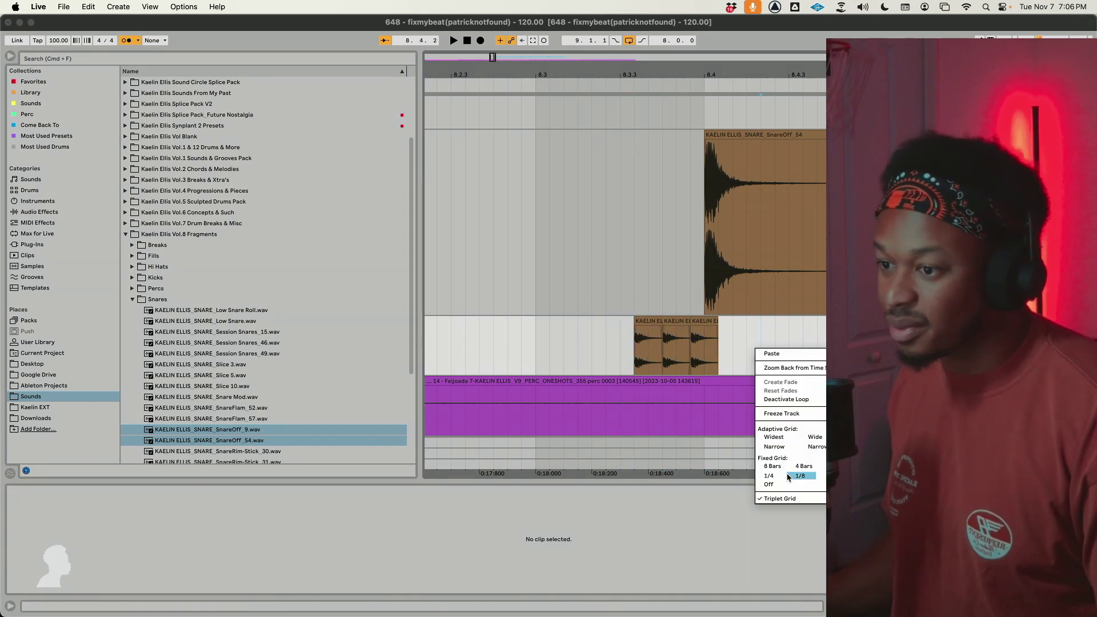
click(777, 485)
click(703, 322)
shift+click(651, 321)
drag(652, 321, 640, 328)
click(636, 322)
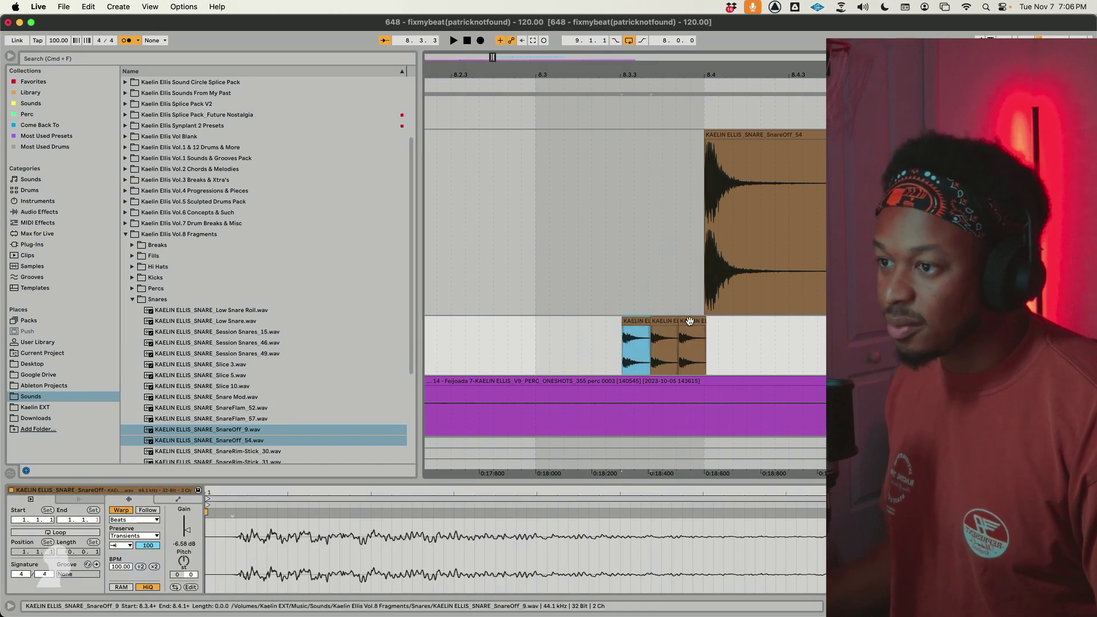
click(690, 322)
shift+click(640, 323)
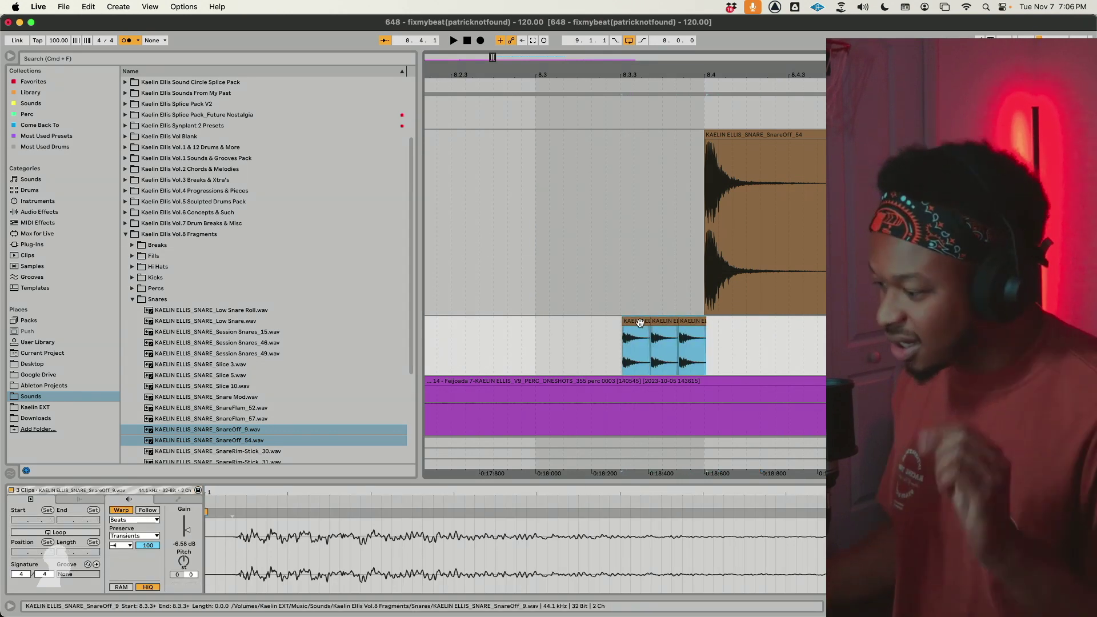
Set the transient envelope of the three SnareOff_9 hits to 16, 44 and 75 in order, checking the fill by playback
click(641, 343)
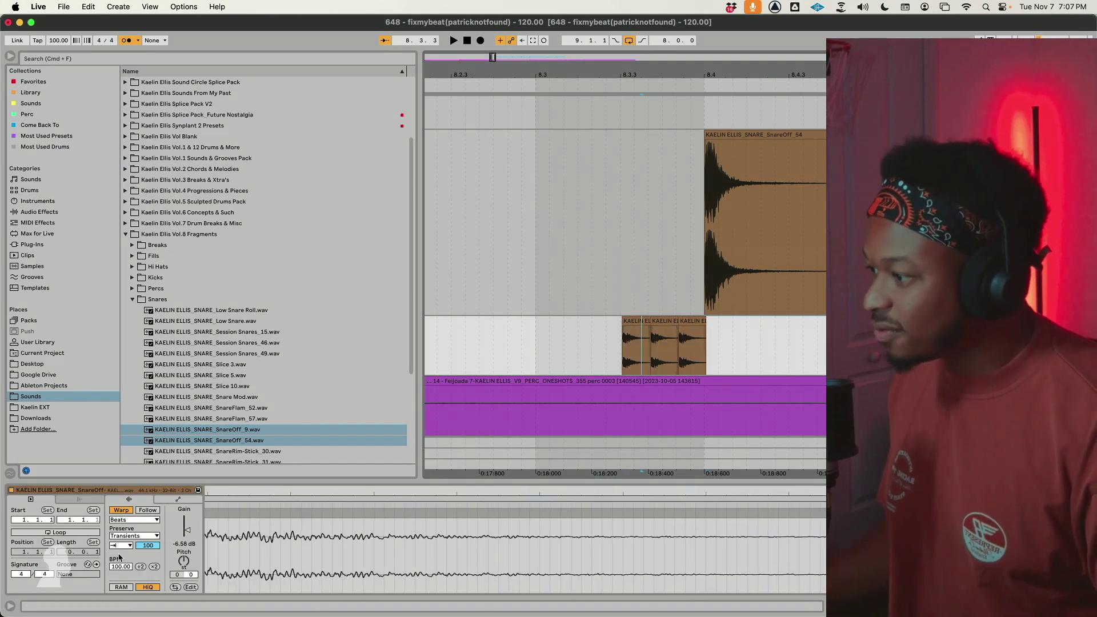
scroll(641, 343, right, 2)
click(590, 321)
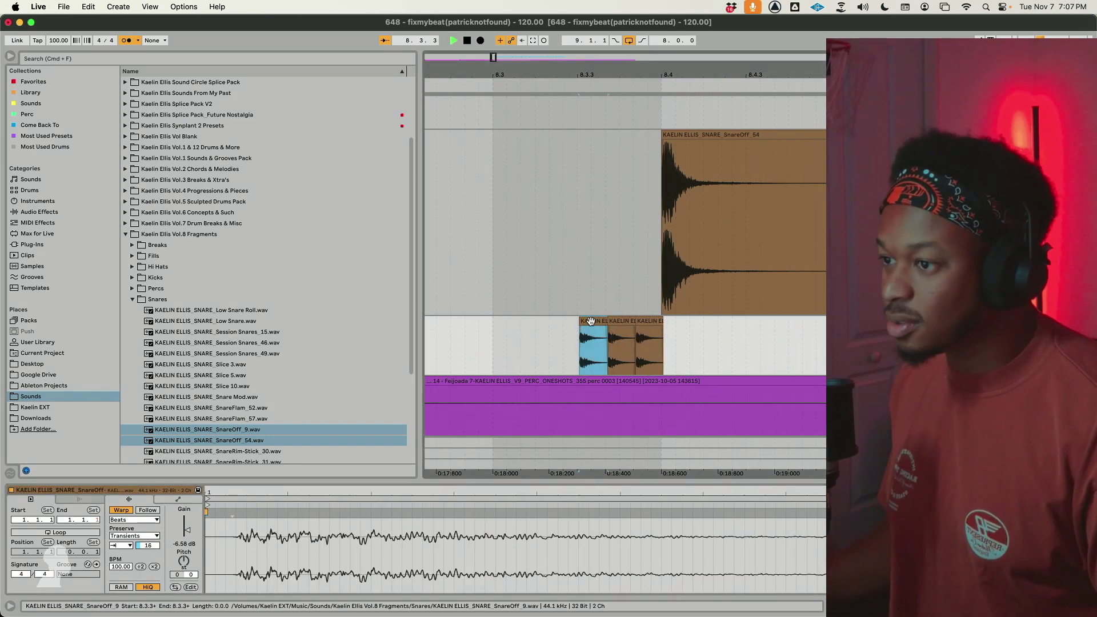
click(613, 321)
click(182, 543)
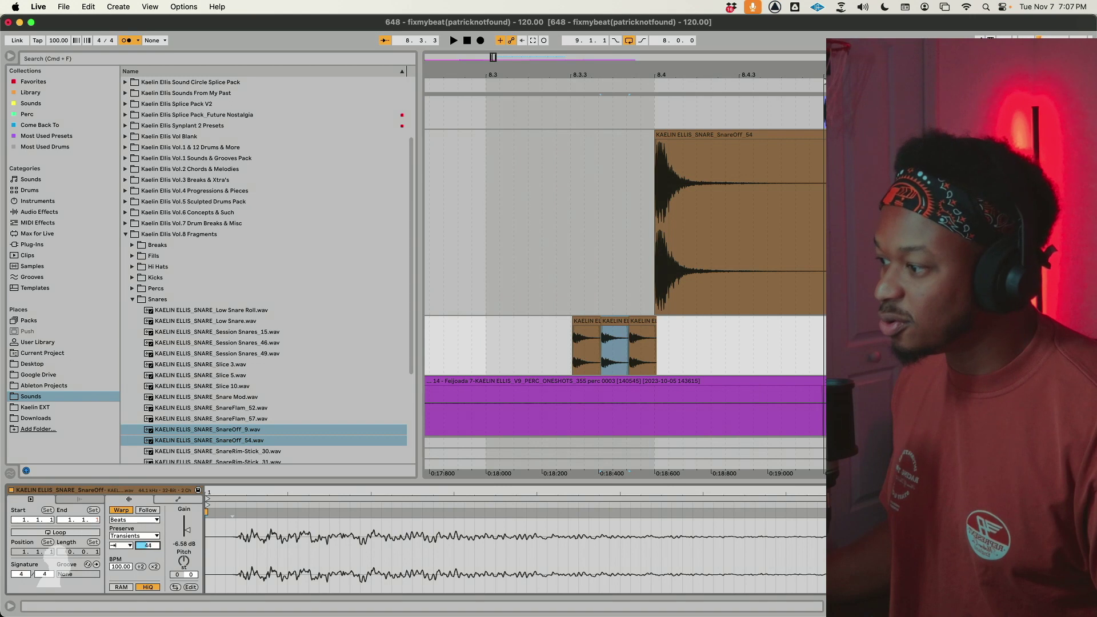
scroll(617, 343, right, 2)
click(614, 326)
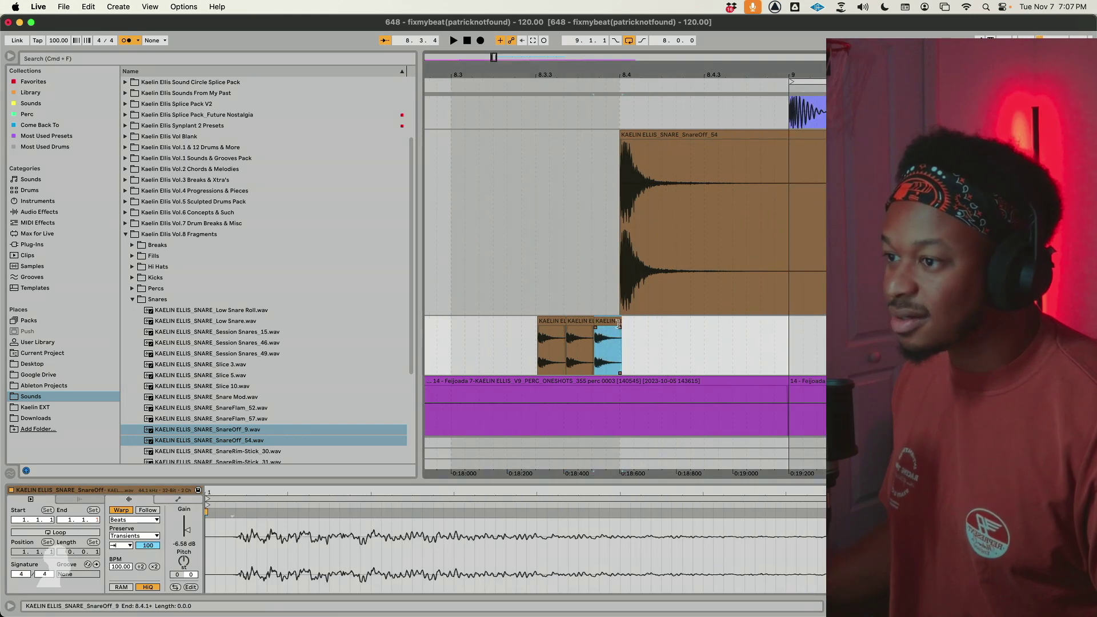
drag(143, 547, 143, 561)
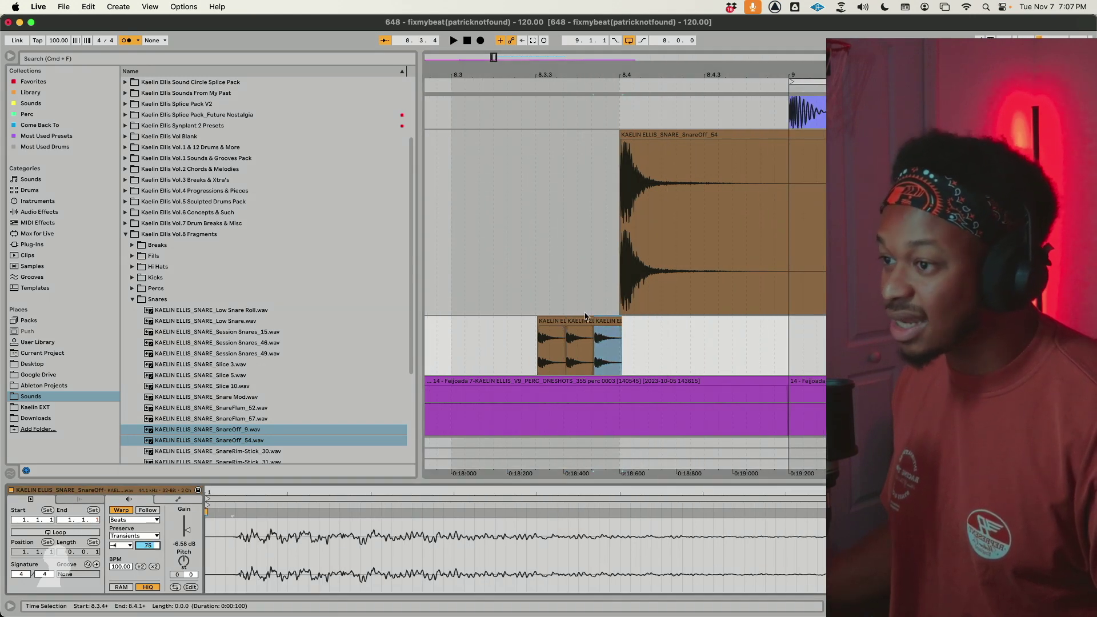
Consolidate the three SnareOff_9 hits into one clip and give it a full-length fade-in whose curve rises steeply early on
shift+click(558, 322)
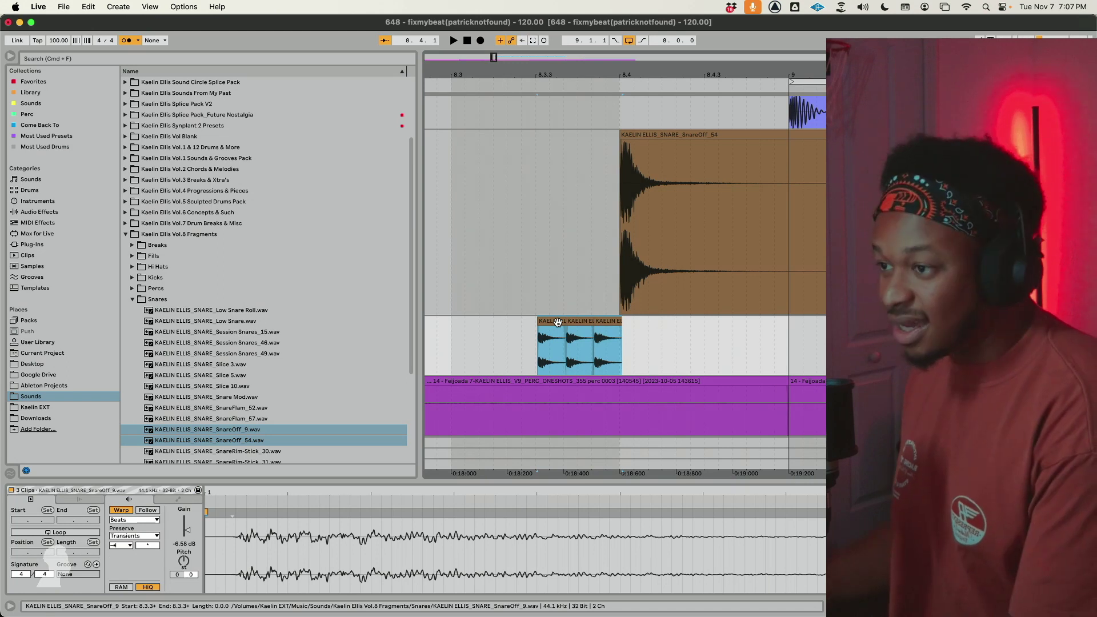
key(super+j)
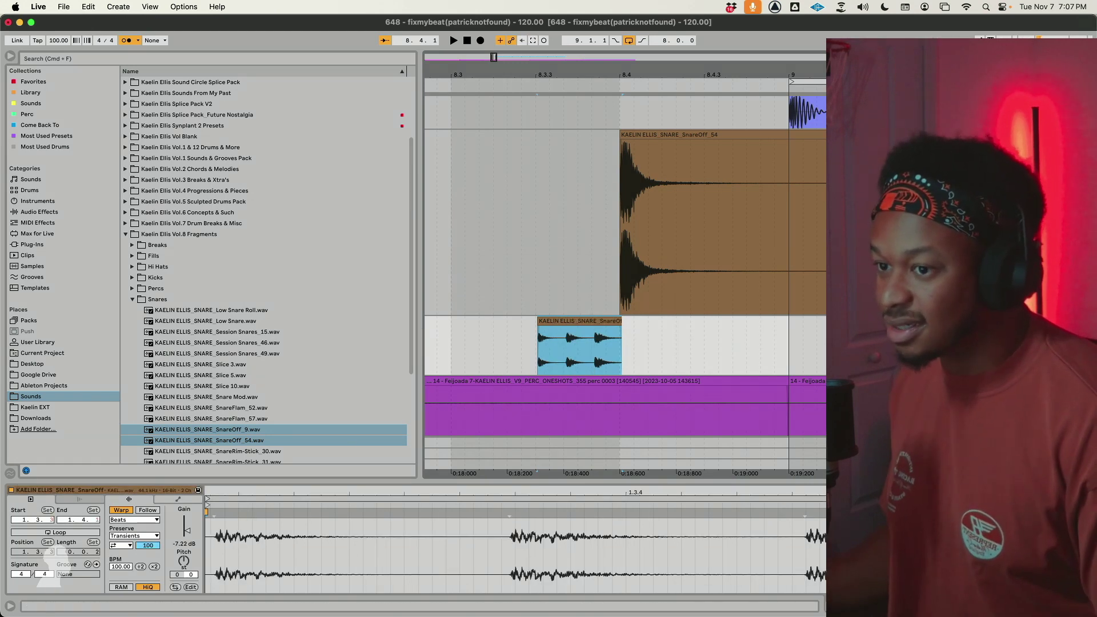
drag(538, 326, 615, 318)
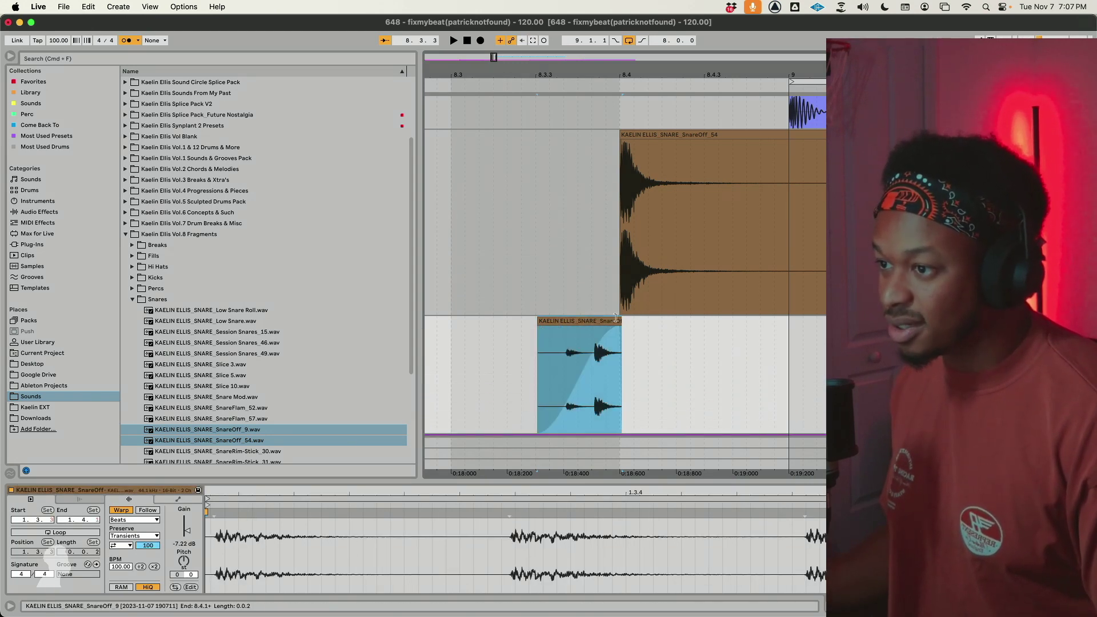
click(452, 333)
key(space)
drag(578, 380, 545, 377)
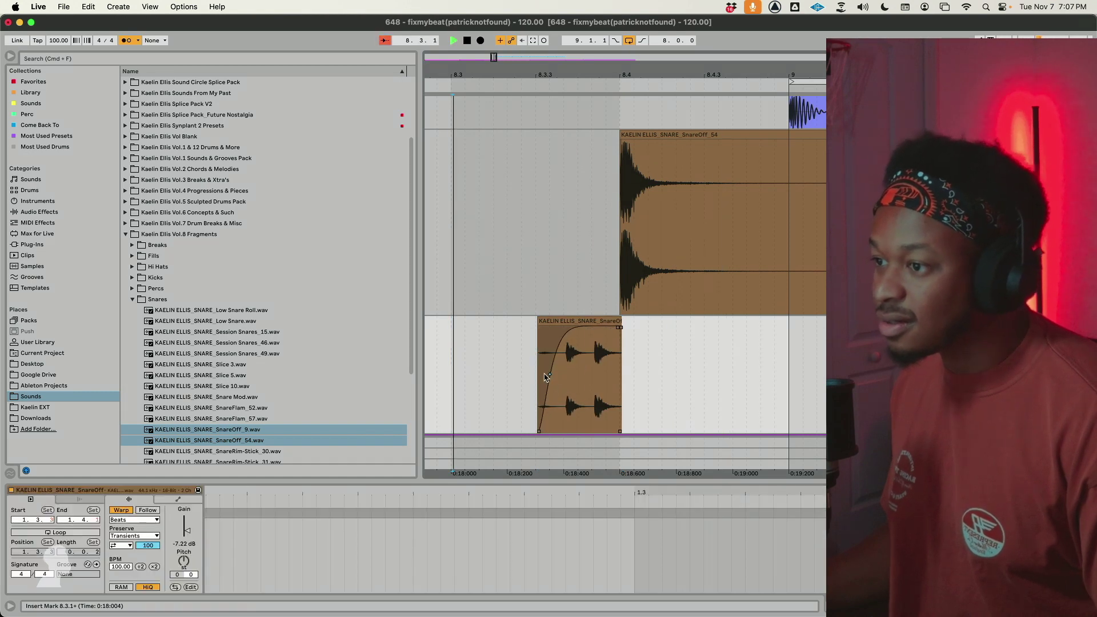
Set the consolidated clip's tempo to 63 BPM and shift it later so that it overlaps beat 8.4
click(552, 370)
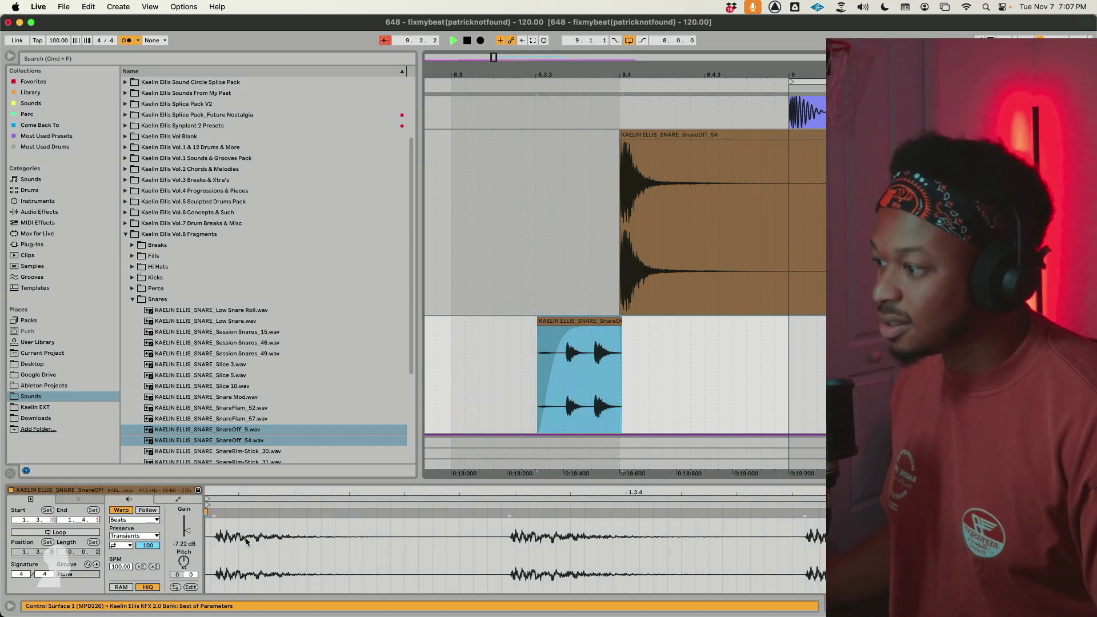
drag(125, 566, 125, 587)
key(space)
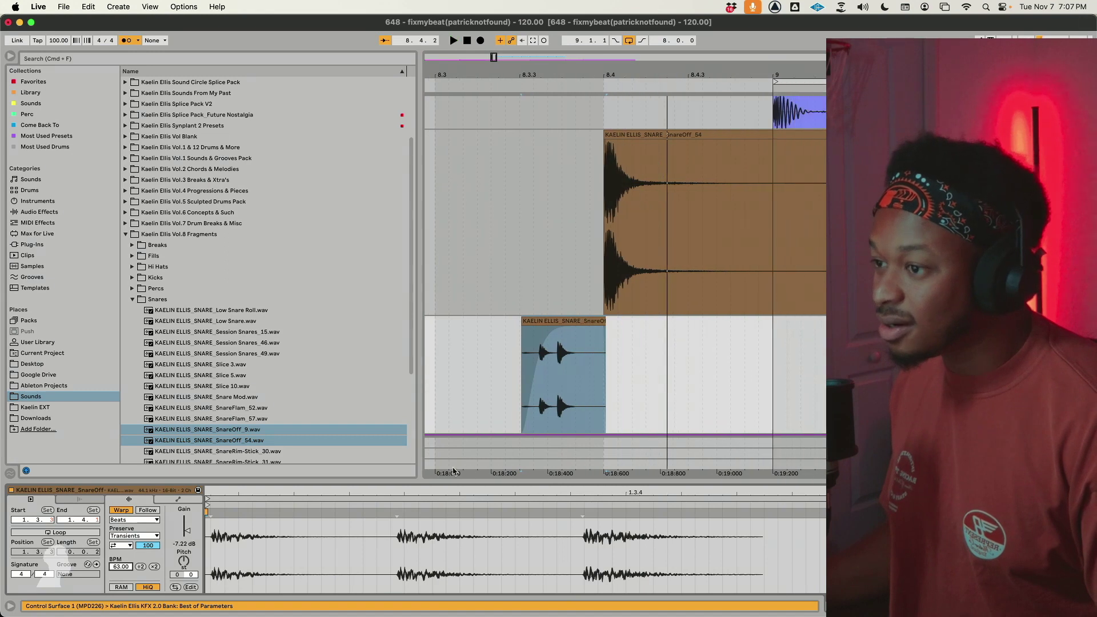
drag(560, 337, 587, 337)
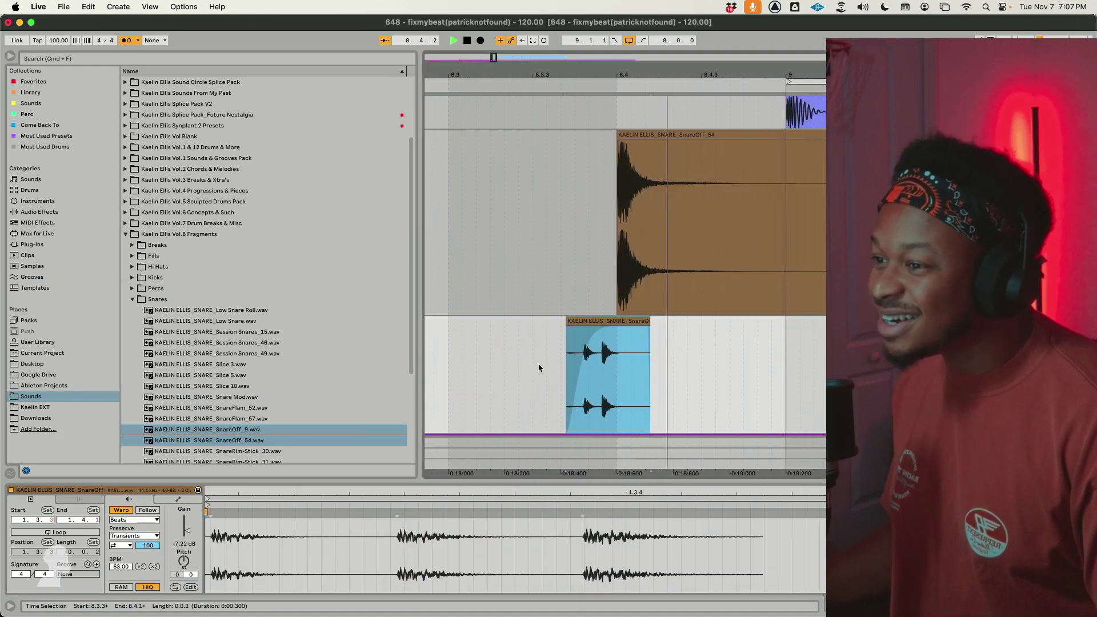
On the SnareOff_54 track's KFX 2.0 rack, set Low Filter to 171 Hz and the reverb to 33 % Dry/Wet with Amount 3.24 s
scroll(523, 367, down, 5)
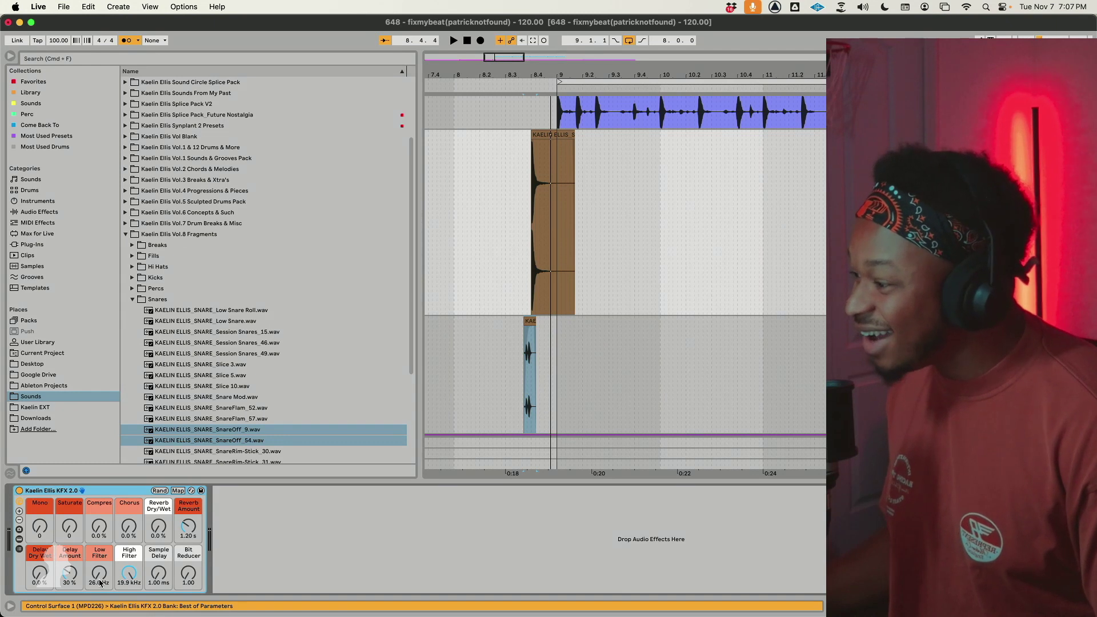
drag(99, 580, 99, 549)
key(space)
key(space)
key(space)
drag(159, 527, 158, 520)
key(space)
key(space)
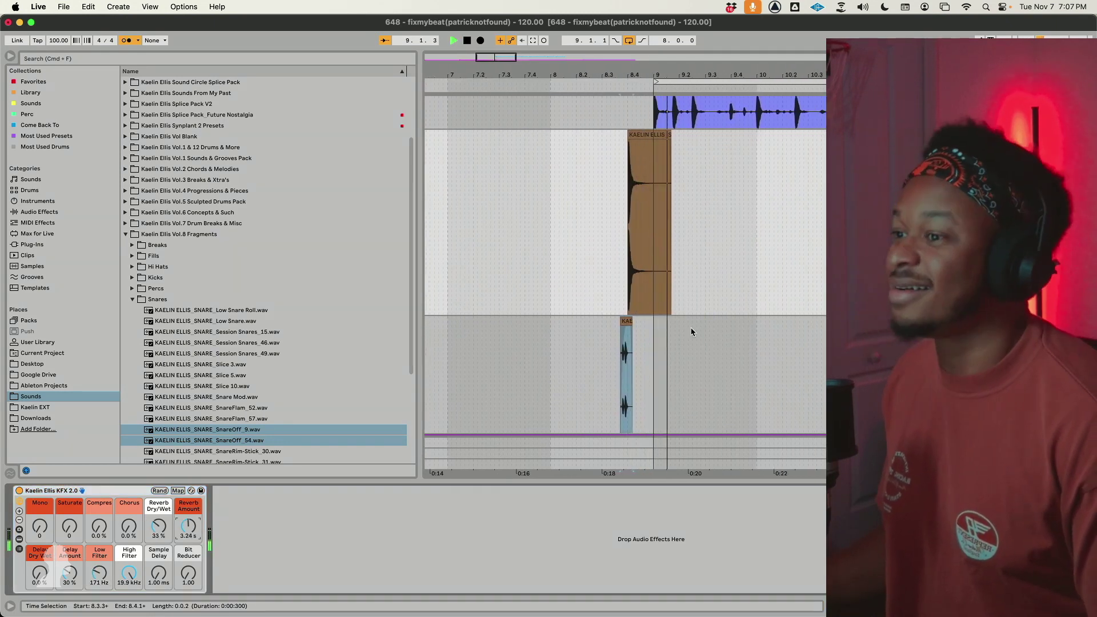
Play back the fill and increase the SnareOff_54 track's reverb to 43 % Dry/Wet with Reverb Amount 6.35 s
click(597, 371)
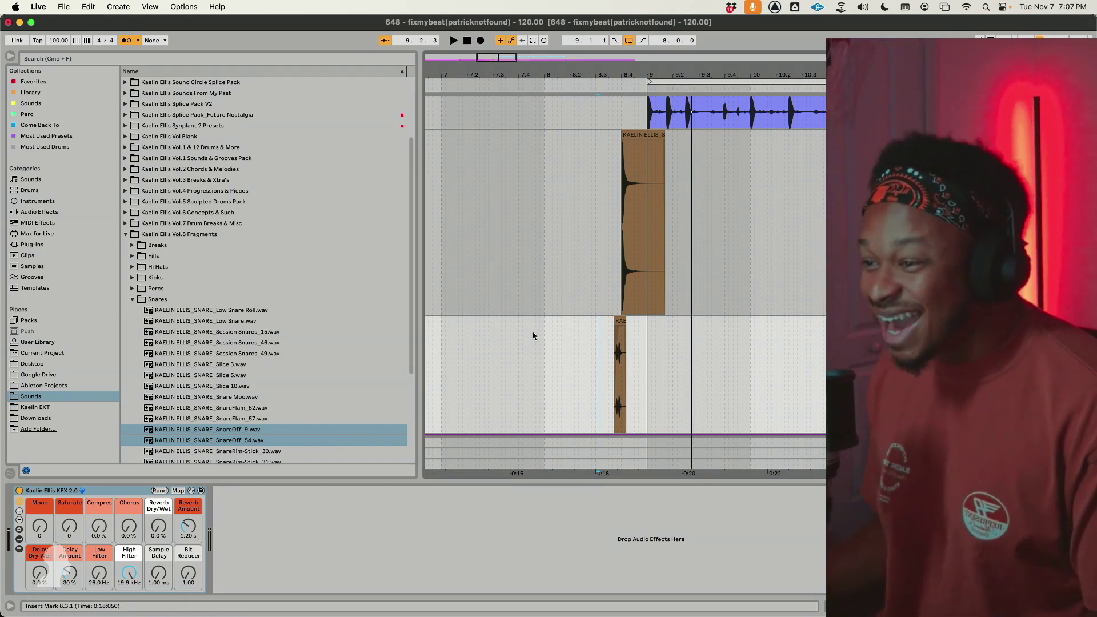
key(space)
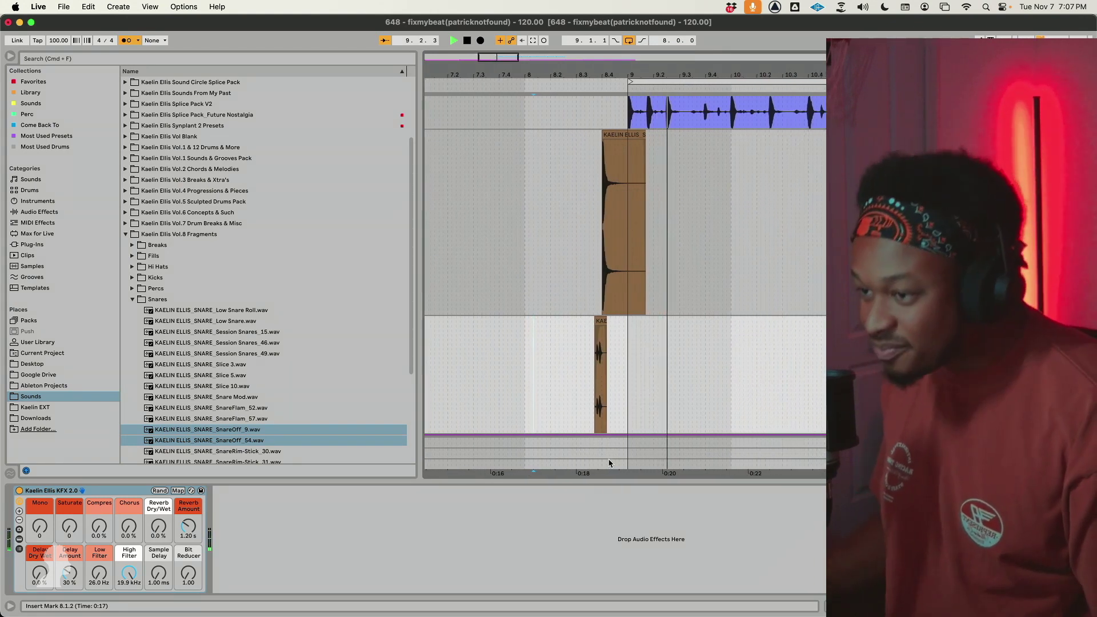
drag(192, 527, 159, 519)
key(space)
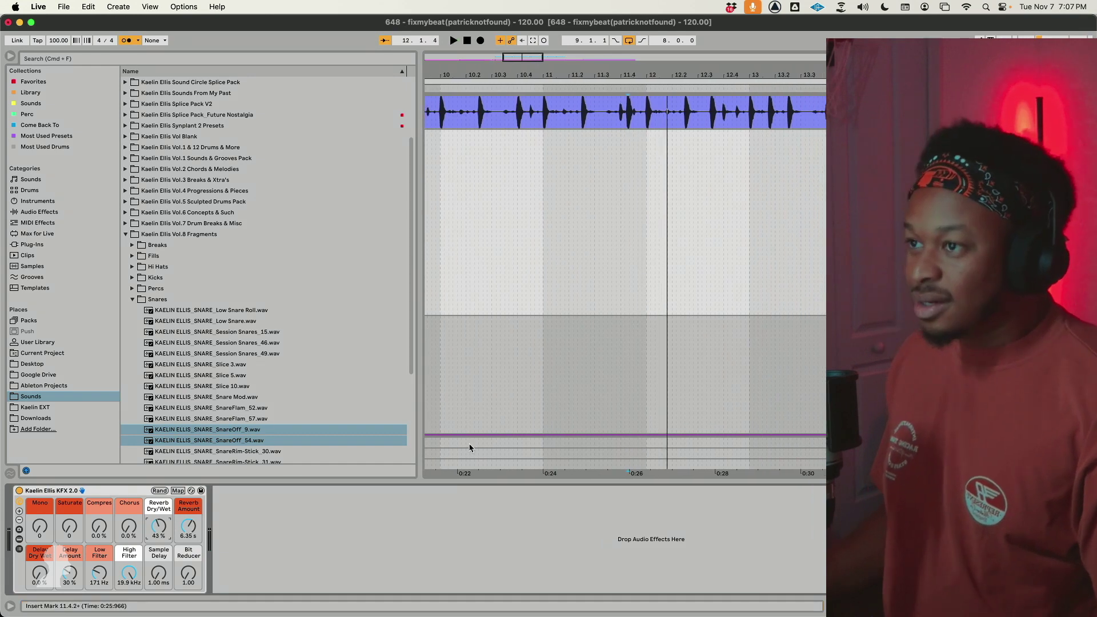
Play the arrangement from before bar 9 and turn off the metronome
drag(519, 59, 519, 27)
click(517, 222)
key(space)
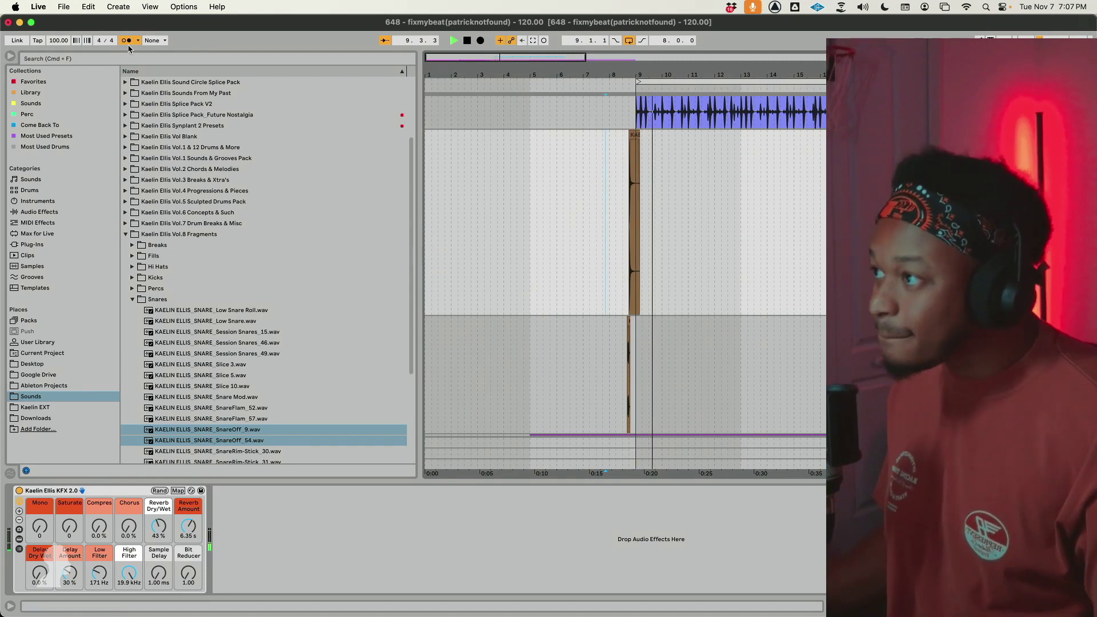
click(577, 367)
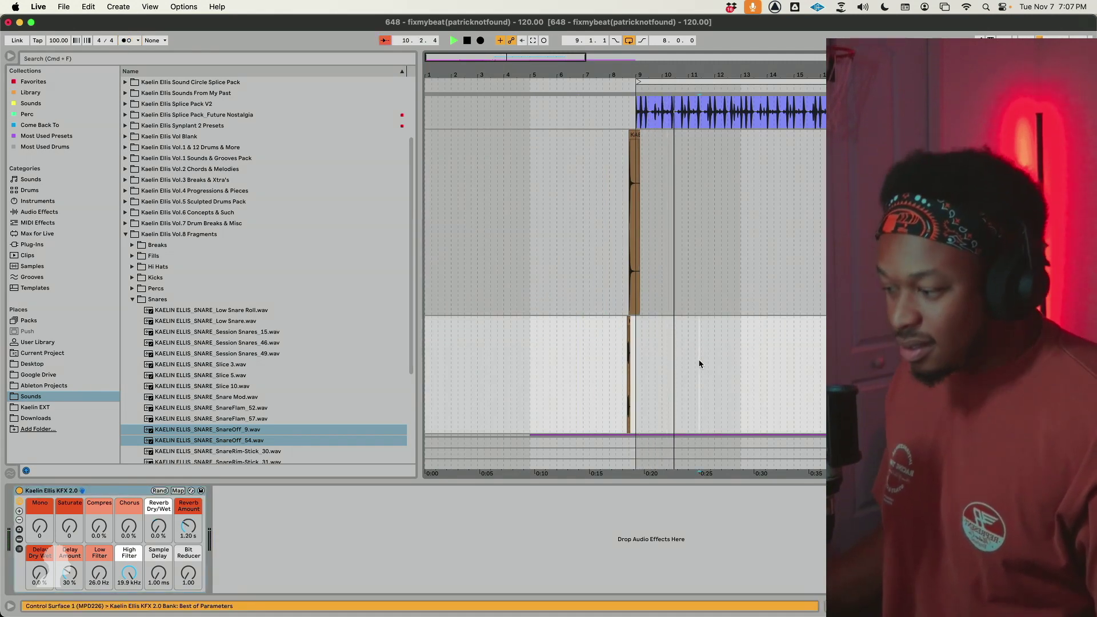
scroll(699, 363, down, 5)
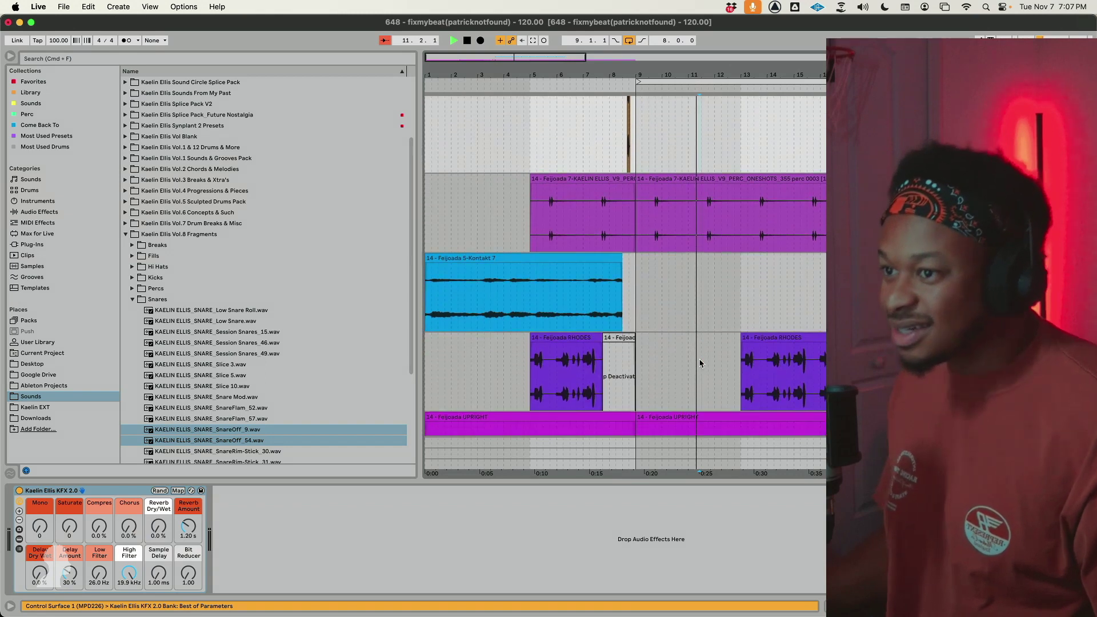
Set the grid to 2 Bars and duplicate the snare fill clips before bar 9 along both snare tracks up to bar 17
right_click(635, 264)
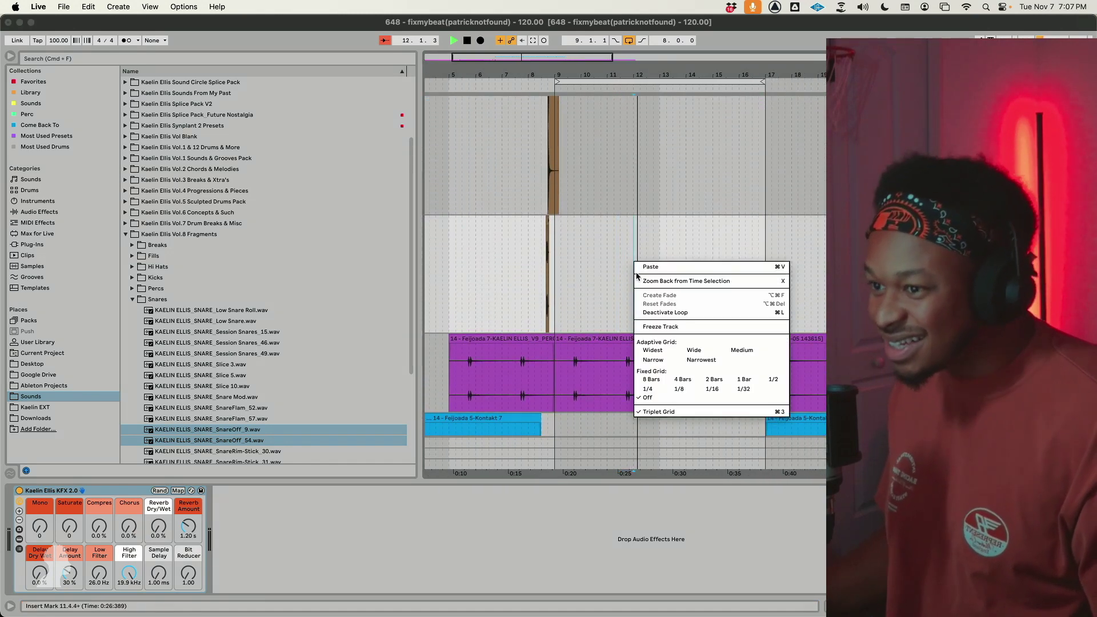
click(698, 379)
drag(482, 164, 559, 258)
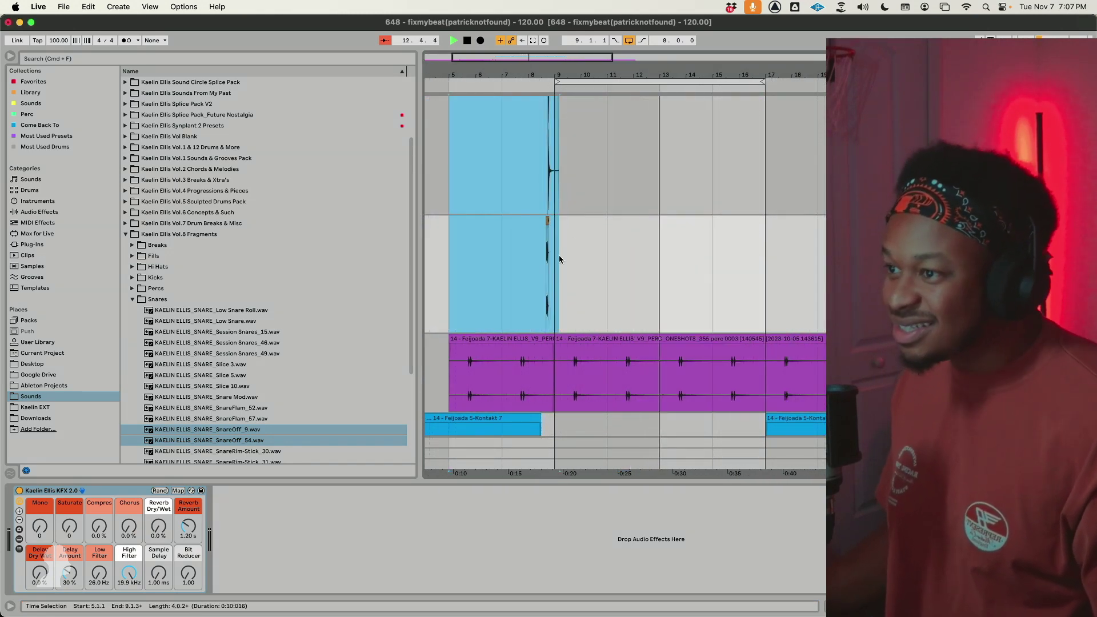
key(super+d)
key(super+d)
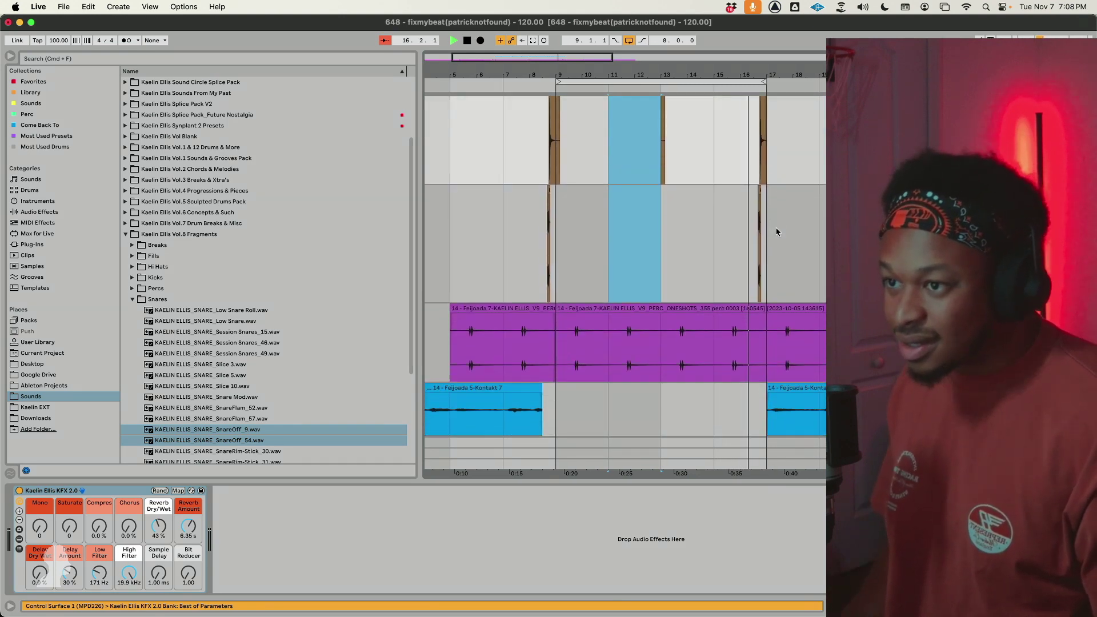
Set the grid to 1/4 and trim the end of the first drum loop clip back from bar 17 to about 16.3.3
scroll(777, 231, up, 5)
right_click(774, 224)
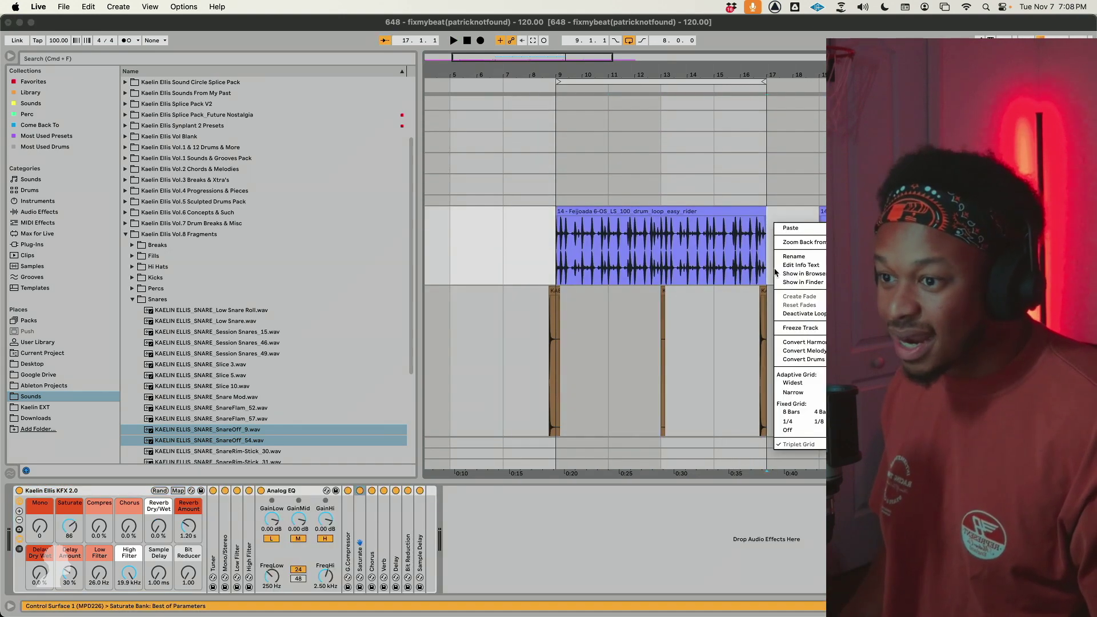
click(793, 422)
drag(759, 211, 757, 213)
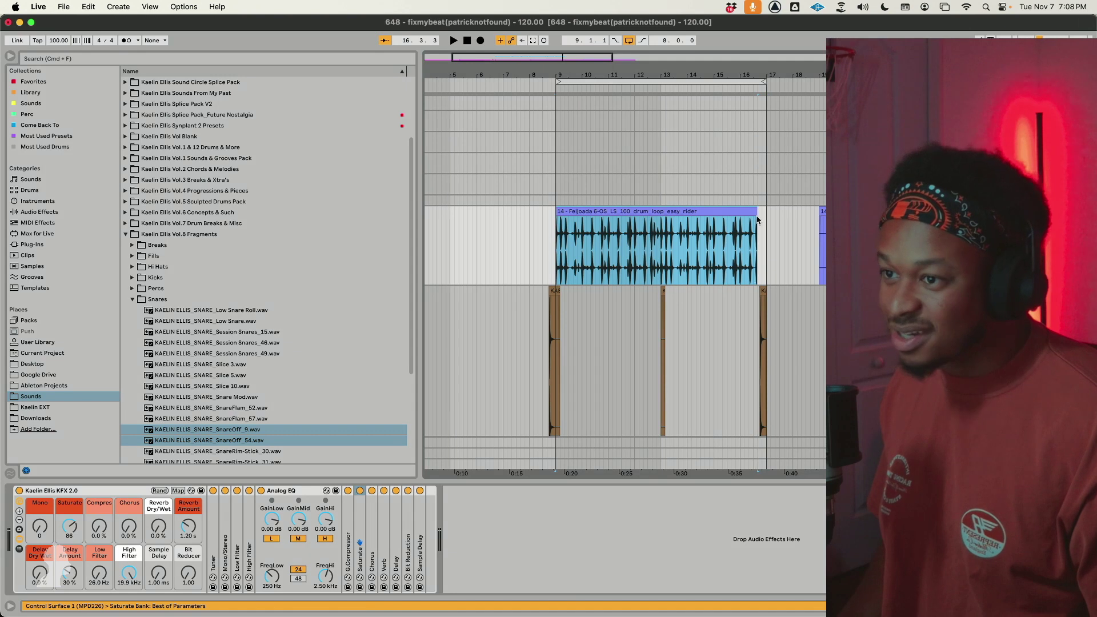
Turn off the triplet grid and play the arrangement from 14.4.1 through the fill into bar 17
right_click(730, 308)
click(752, 455)
click(707, 355)
key(space)
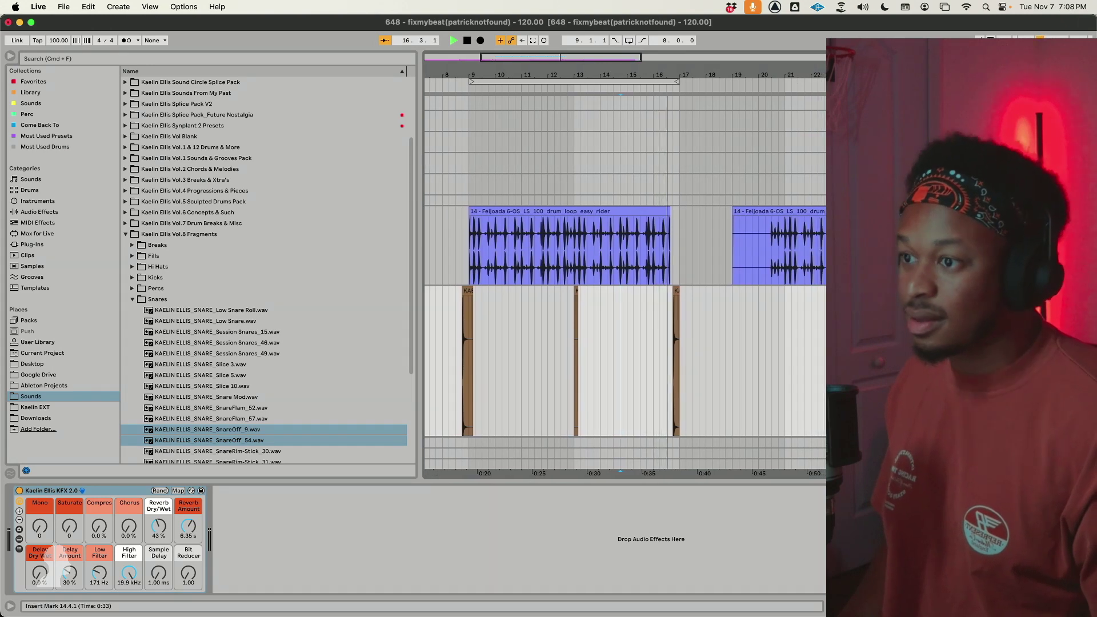
scroll(681, 247, down, 10)
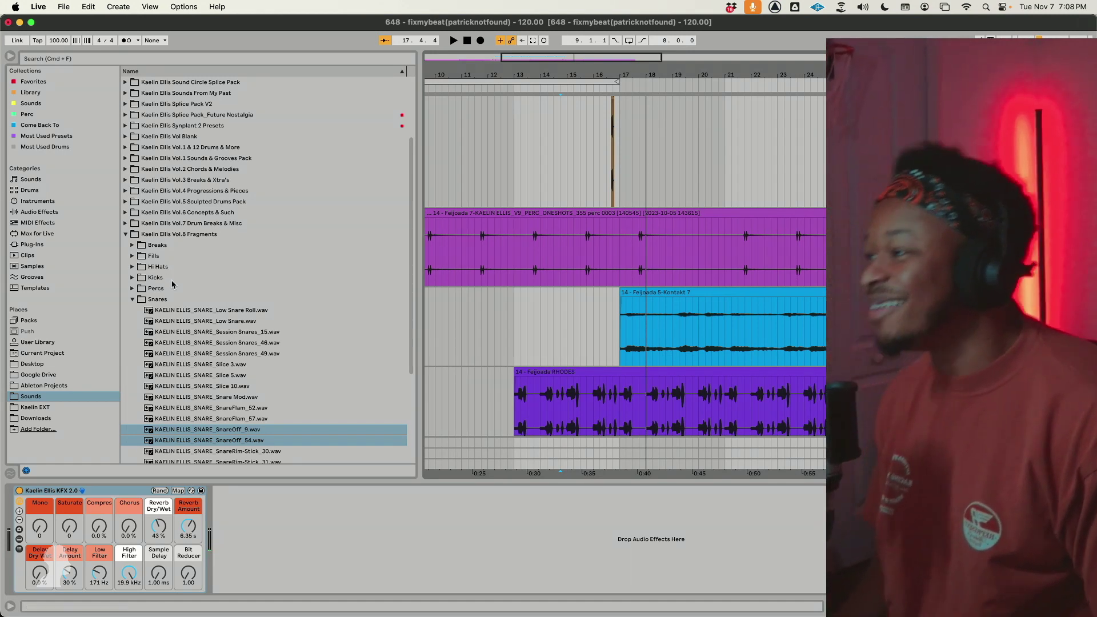
Open the Percs folder in Kaelin Ellis Vol.8 Fragments and audition the DingDing and Glass Bowl percussion loops
click(162, 288)
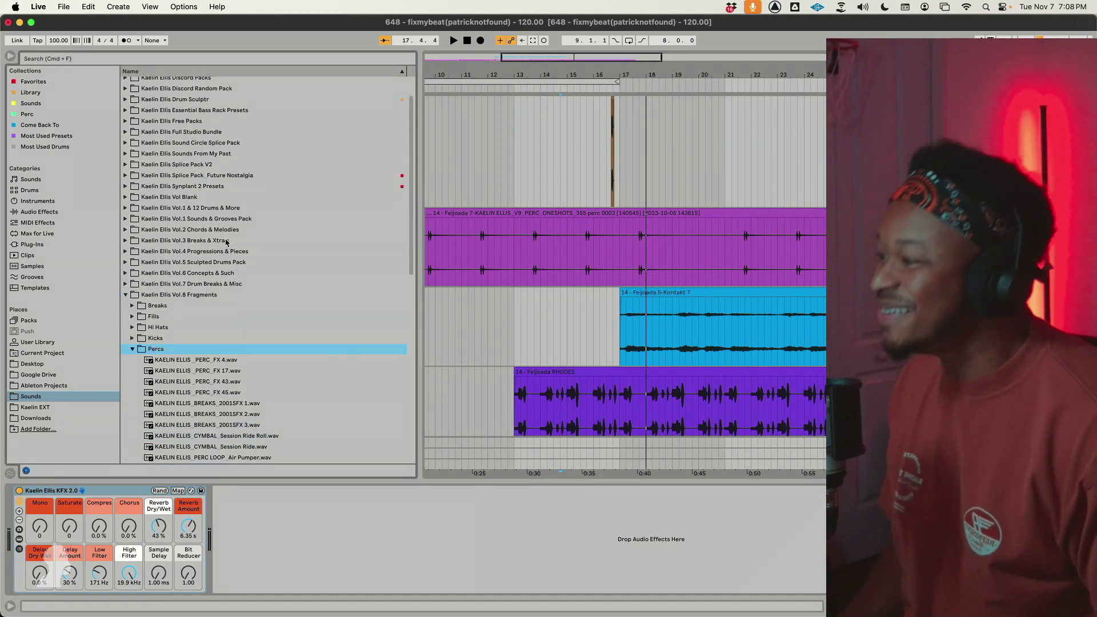
scroll(251, 440, down, 5)
click(246, 381)
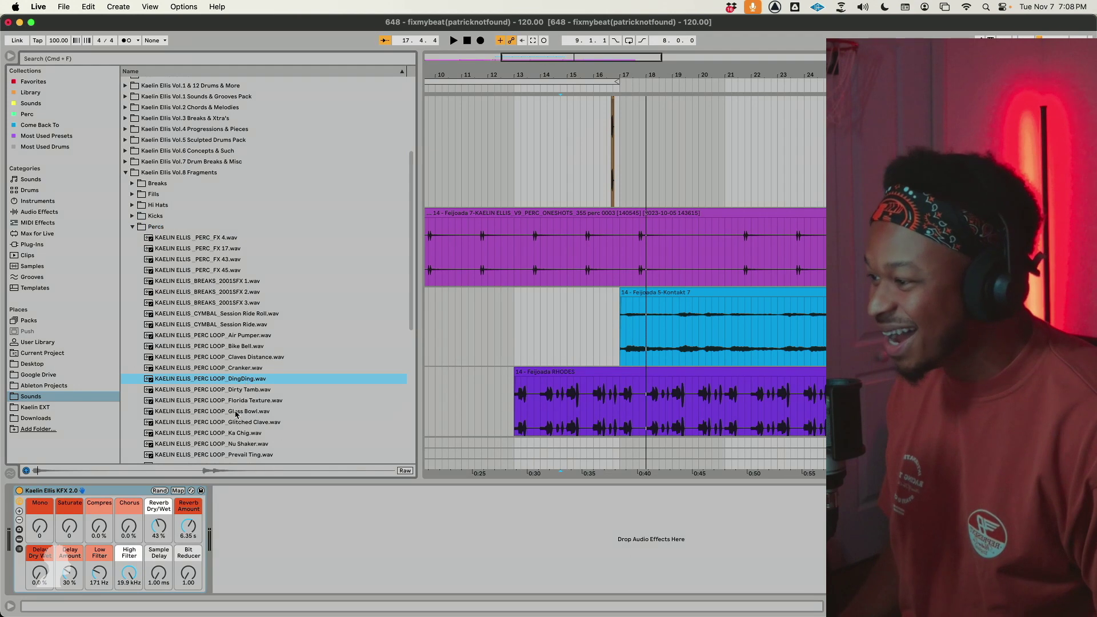
click(237, 411)
Search the sample browser for "tom" and audition the Session Tom Roll one-shot from Vol.8 Fragments
click(125, 57)
text(tom)
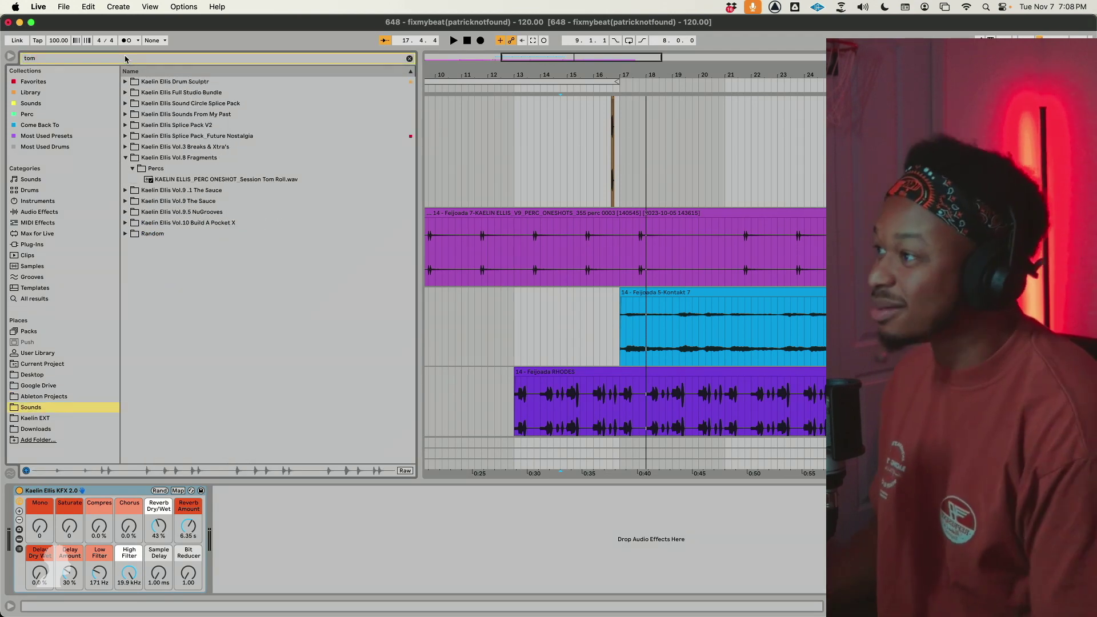
click(251, 179)
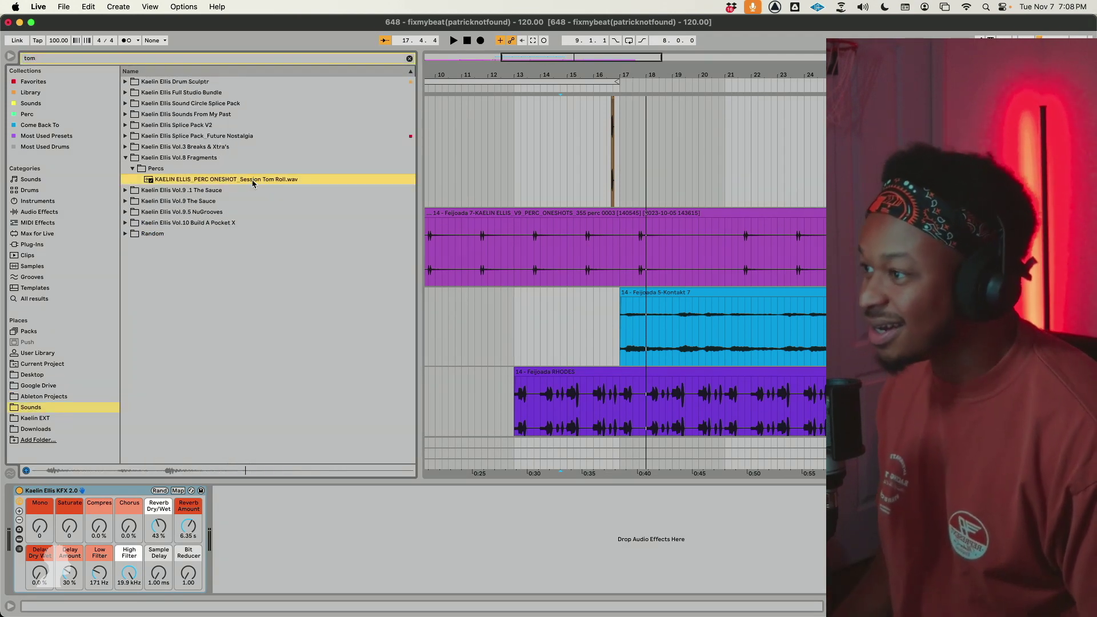
Dismiss the desktop notification and play back the arrangement through the snare fill into the drum loop at bar 9
scroll(781, 178, up, 5)
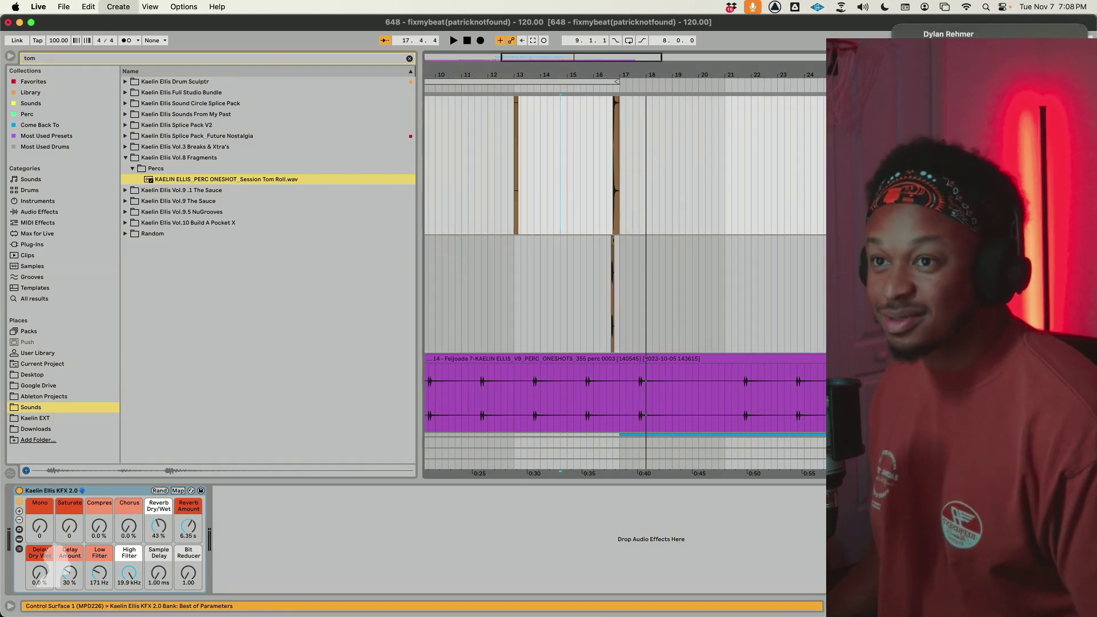
click(482, 270)
click(891, 26)
scroll(697, 181, down, 5)
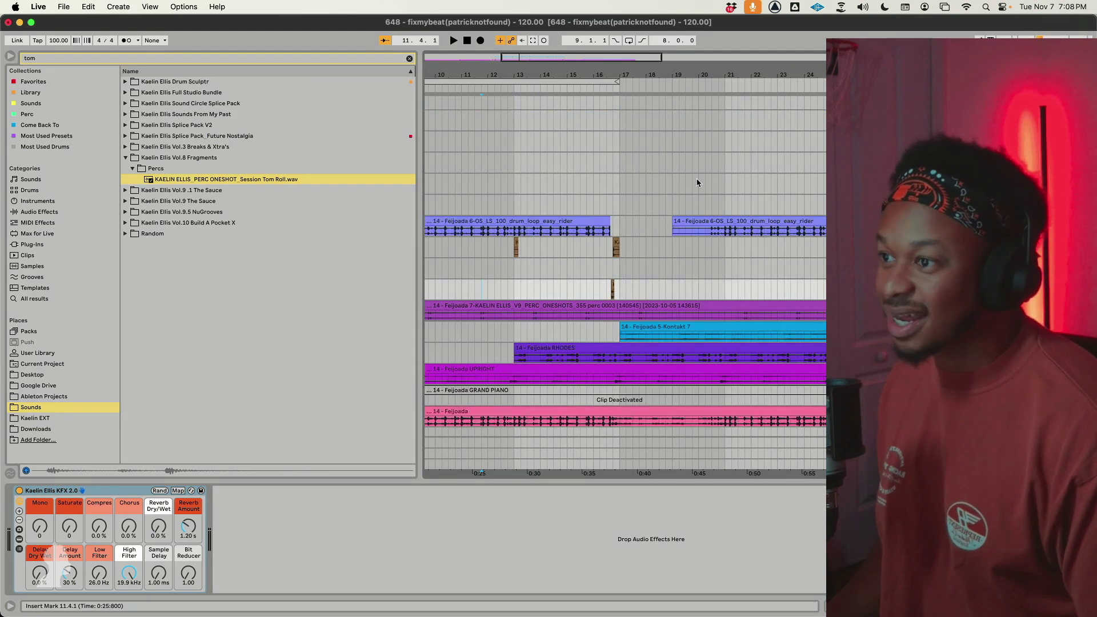
scroll(655, 222, left, 5)
click(580, 266)
key(space)
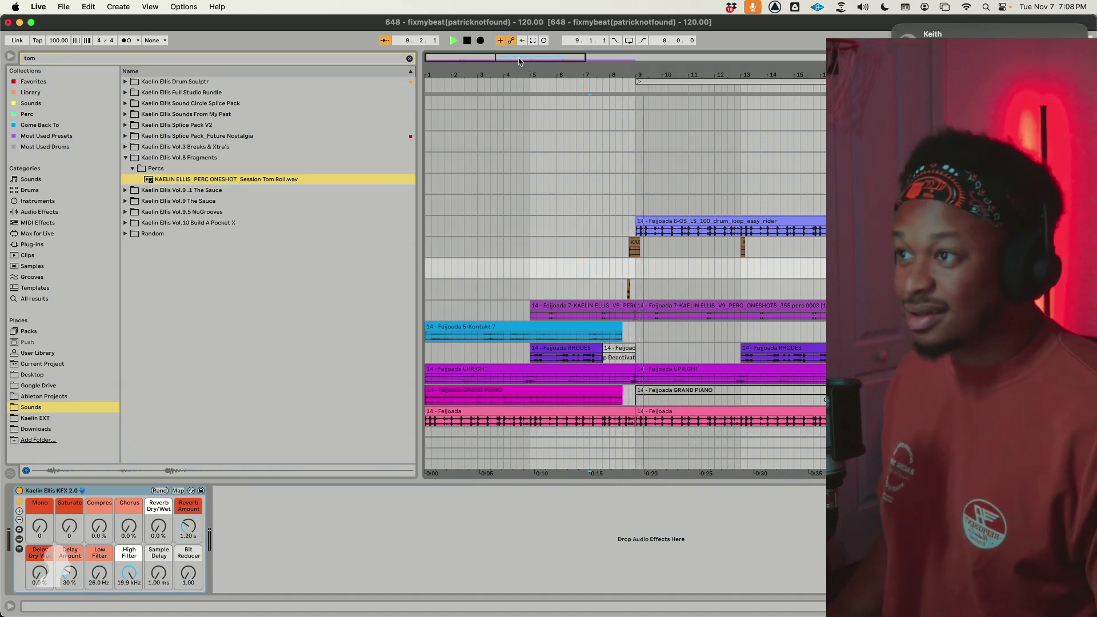
drag(534, 59, 534, 51)
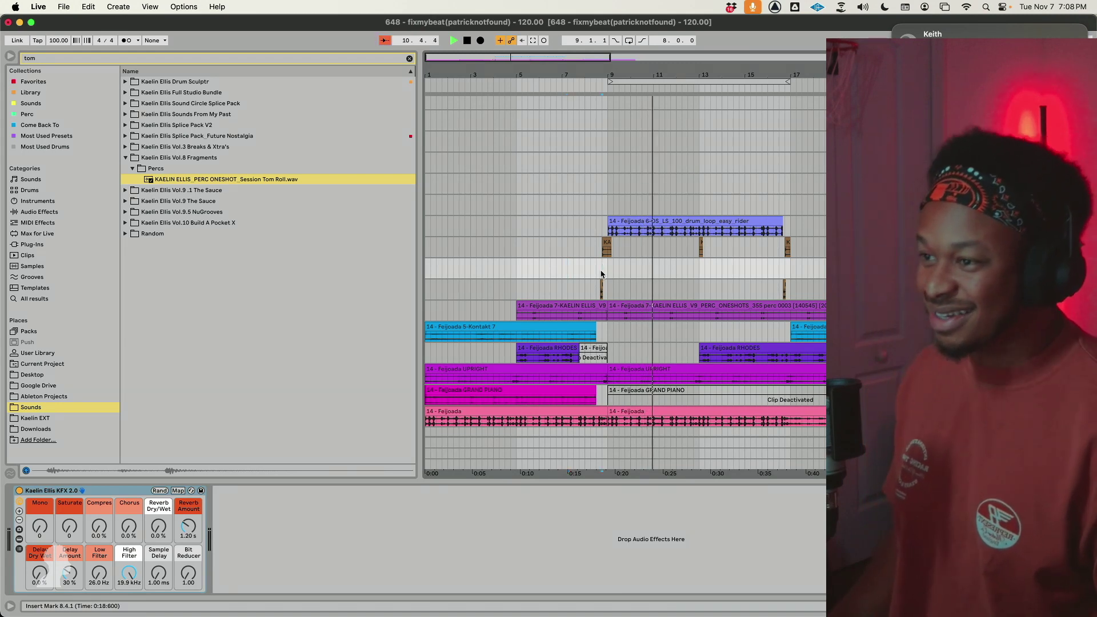
Set the grid to 2 Bars and duplicate the short percussion hits and Bass clips of bars 9 to 17 to start at bar 17
scroll(603, 267, right, 6)
right_click(709, 267)
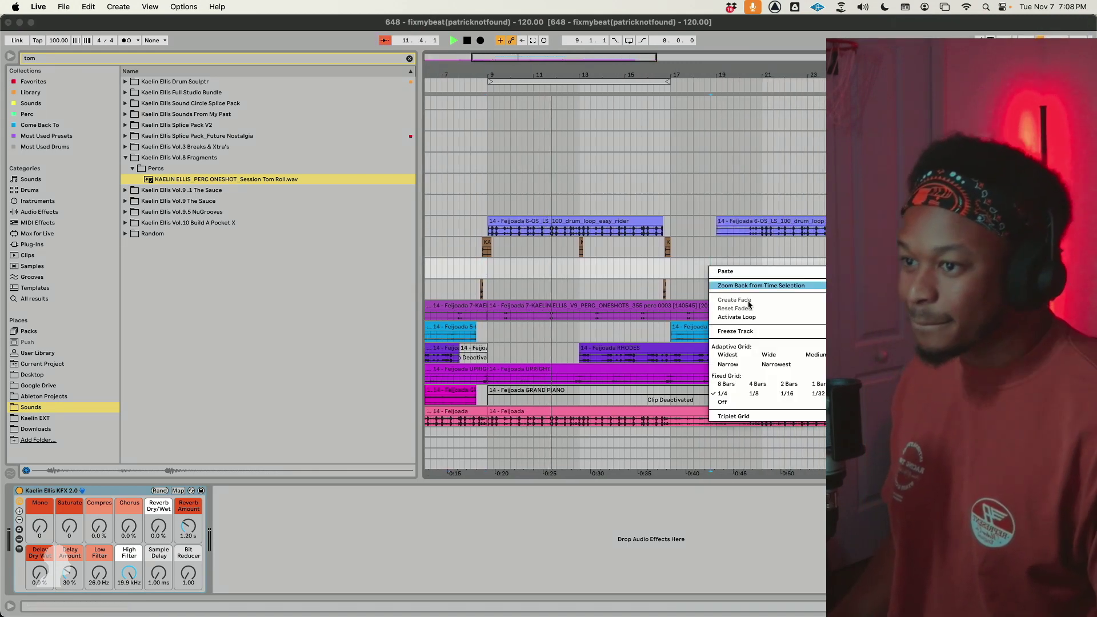
click(790, 384)
scroll(790, 292, up, 6)
scroll(789, 291, up, 5)
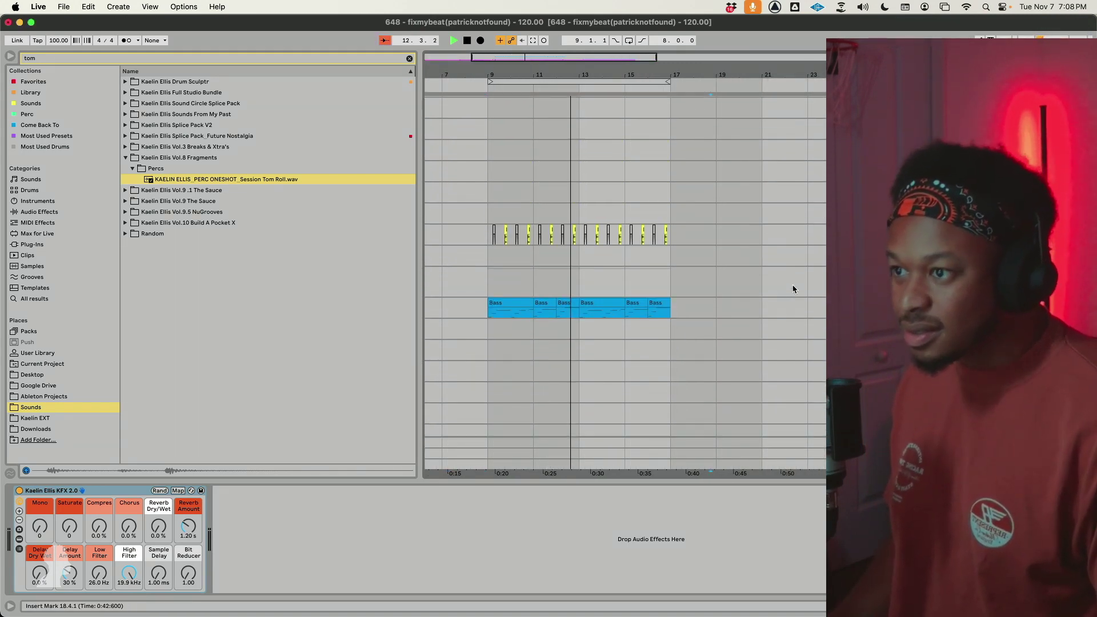
click(662, 324)
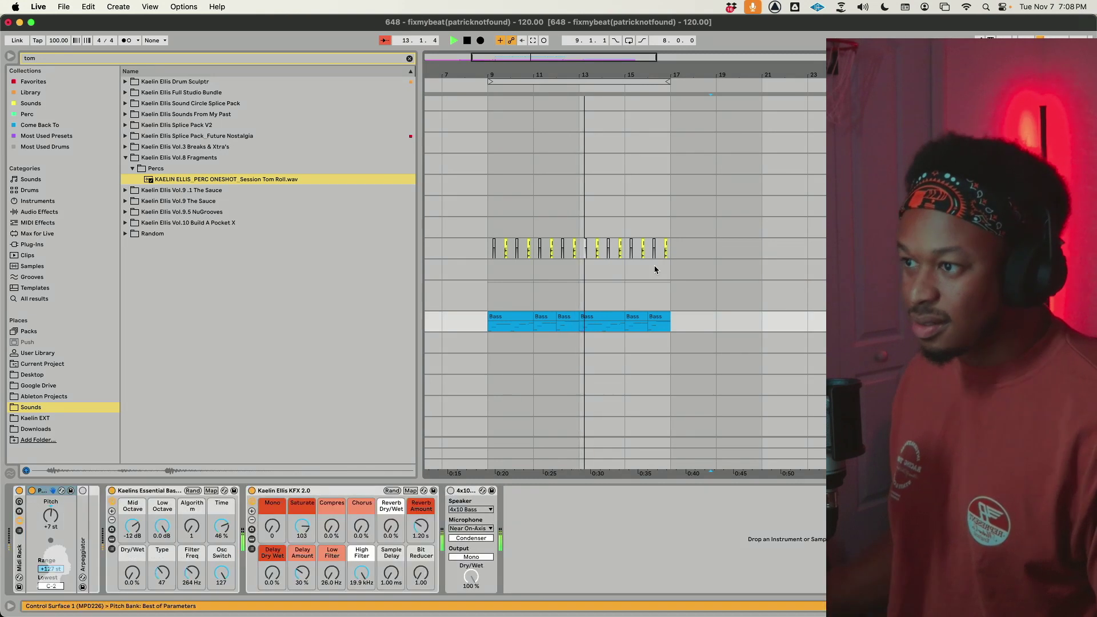
click(488, 253)
scroll(513, 257, down, 10)
scroll(514, 257, up, 10)
drag(673, 242, 486, 173)
key(super+d)
Select bars 17 to 21 of the copied percussion and Bass clips, listen to the transition into bar 17, and undo the last edit
drag(673, 243, 759, 176)
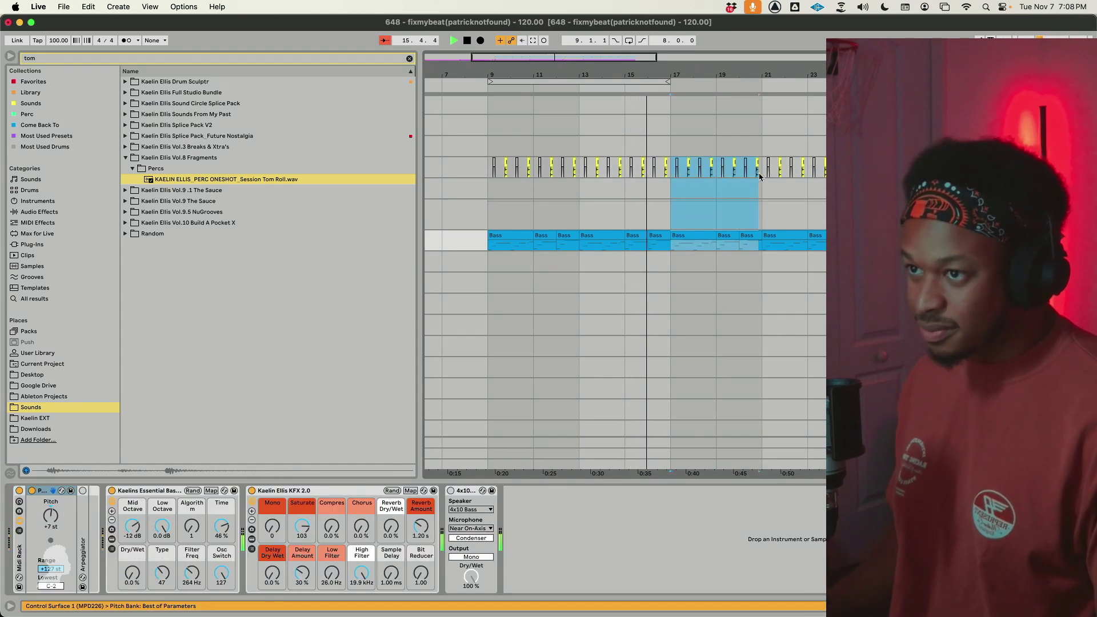
scroll(746, 203, down, 5)
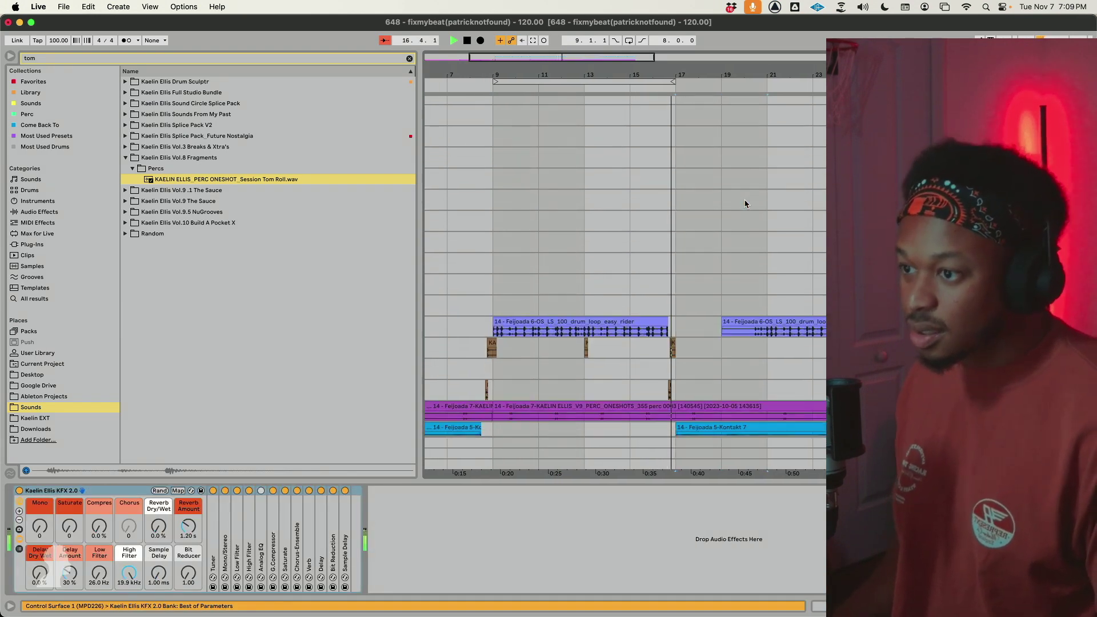
scroll(745, 204, down, 2)
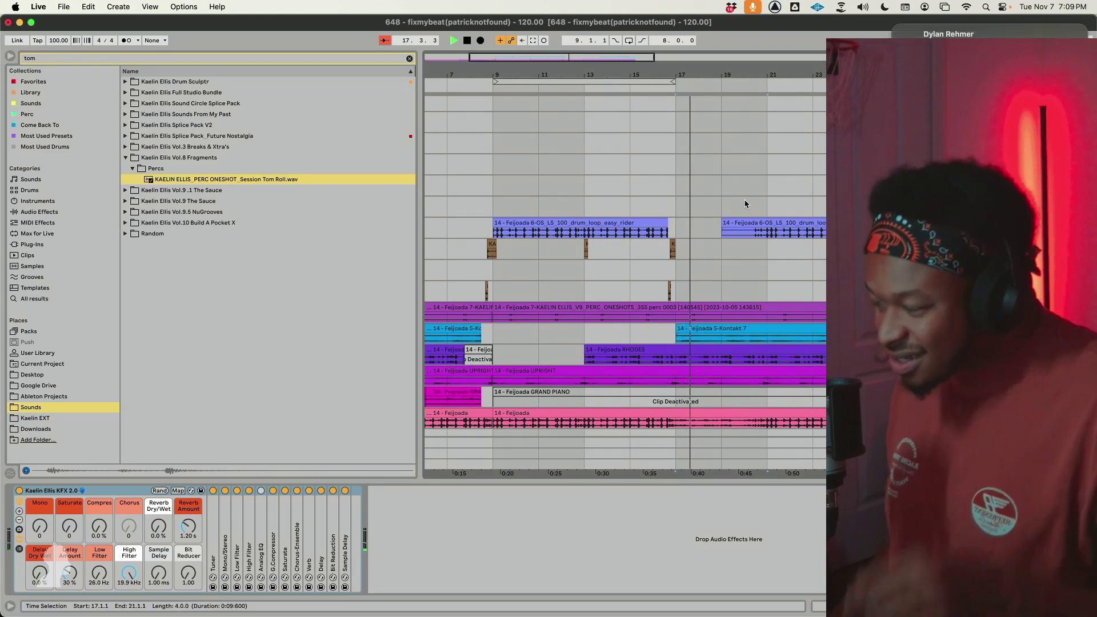
key(space)
scroll(745, 204, up, 8)
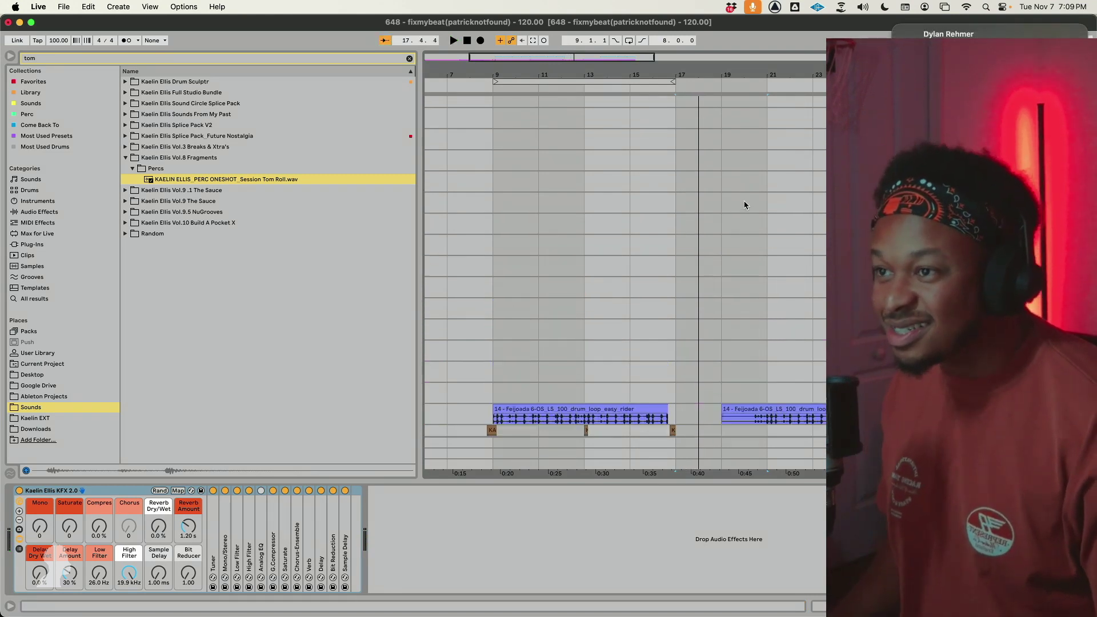
key(super+z)
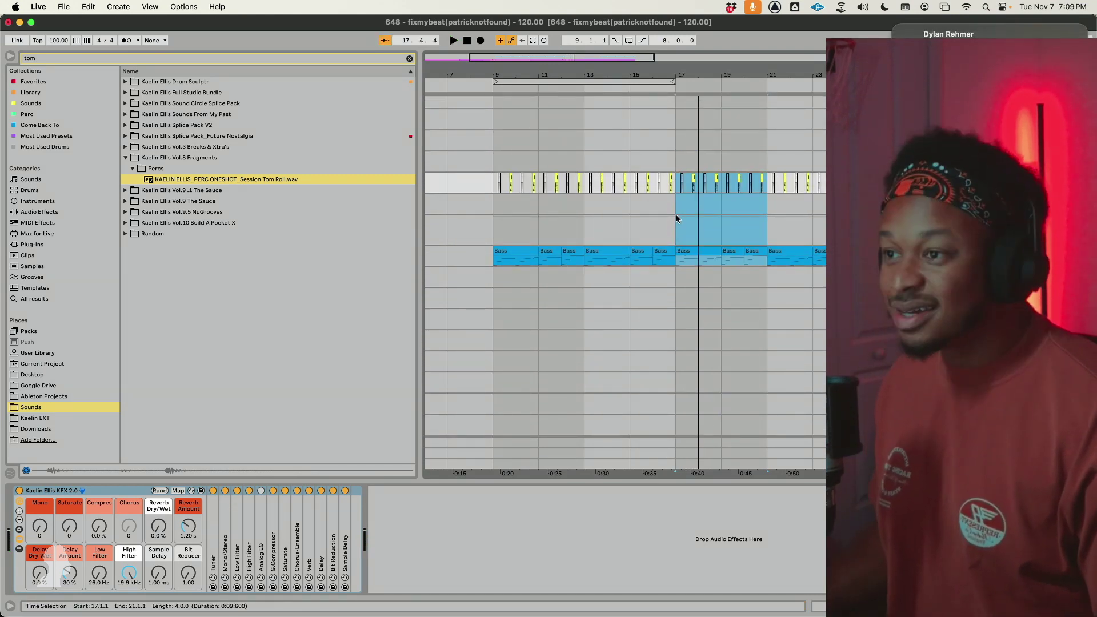
Set the grid to 1 Bar and delete the copied percussion and Bass material between bars 17 and 18
right_click(689, 214)
click(789, 329)
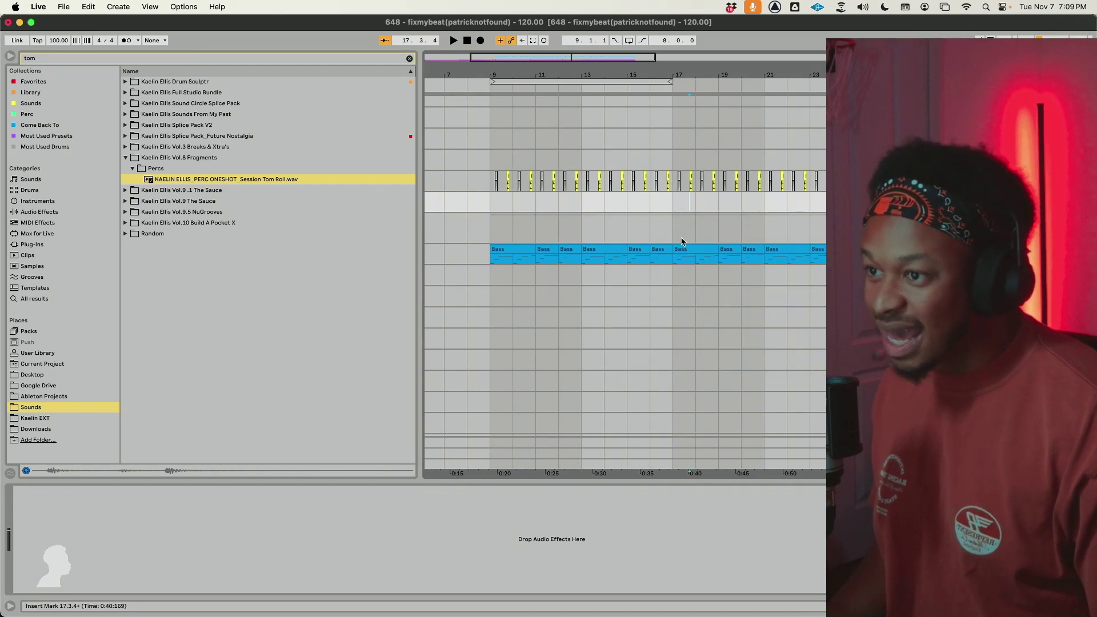
drag(691, 263, 677, 185)
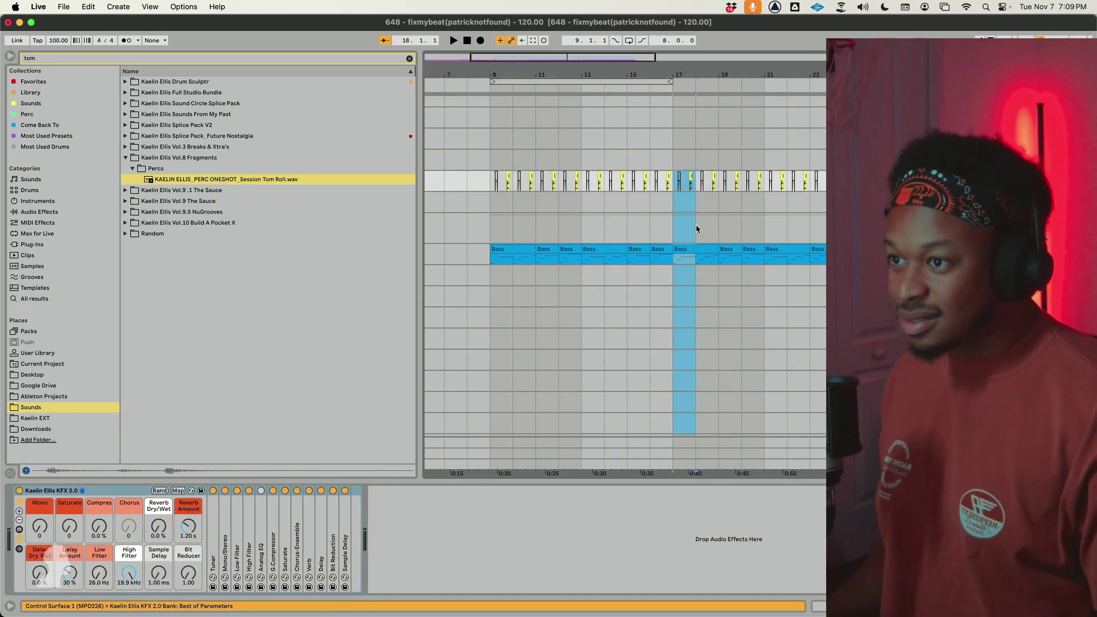
key(Delete)
Play the arrangement from bar 16 to check the one-bar break in the bass at bar 17
click(649, 303)
key(space)
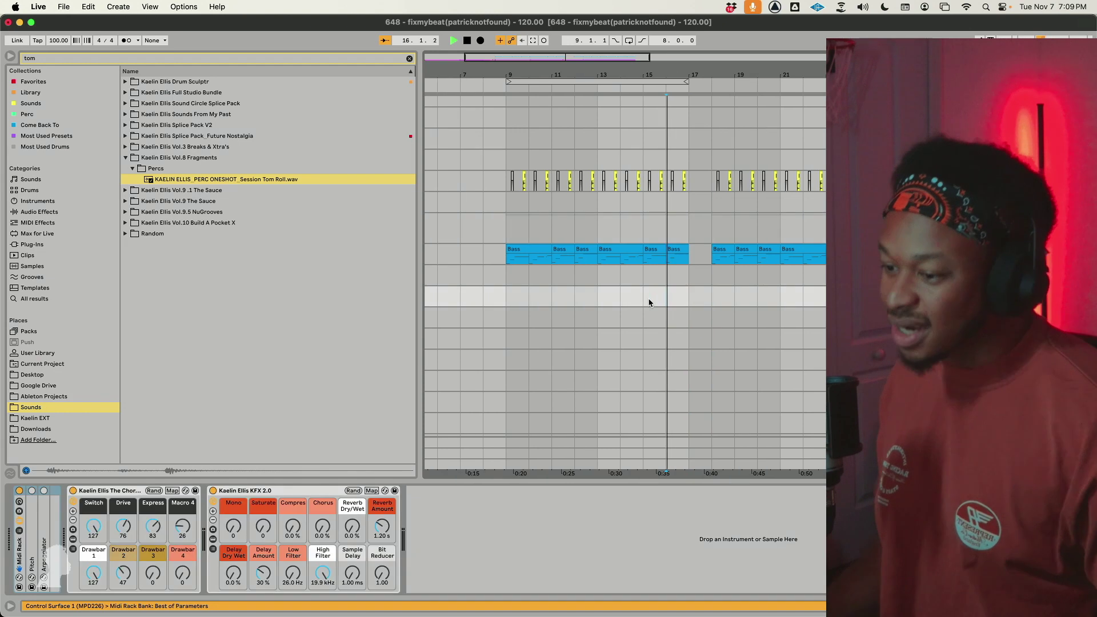
scroll(649, 303, down, 8)
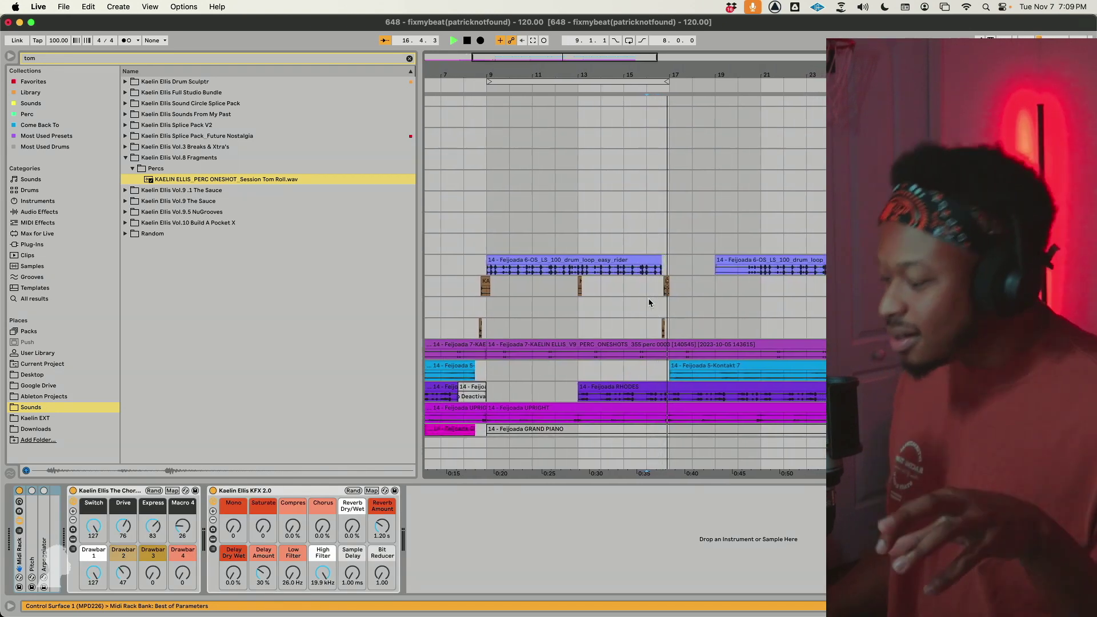
Fill bars 17 to 21 of the drum loop track with the easy_rider loop, splitting it at bar 21
scroll(649, 314, up, 3)
click(663, 330)
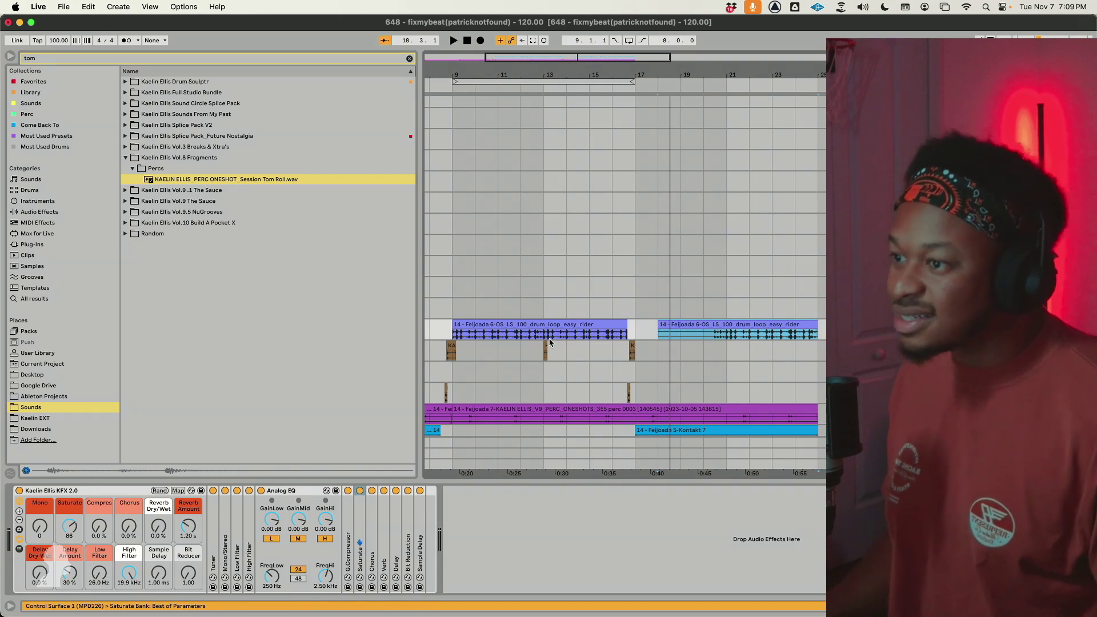
mouse_move(714, 334)
mouse_down()
mouse_move(782, 337)
mouse_move(698, 335)
mouse_move(709, 324)
mouse_up()
key(super+e)
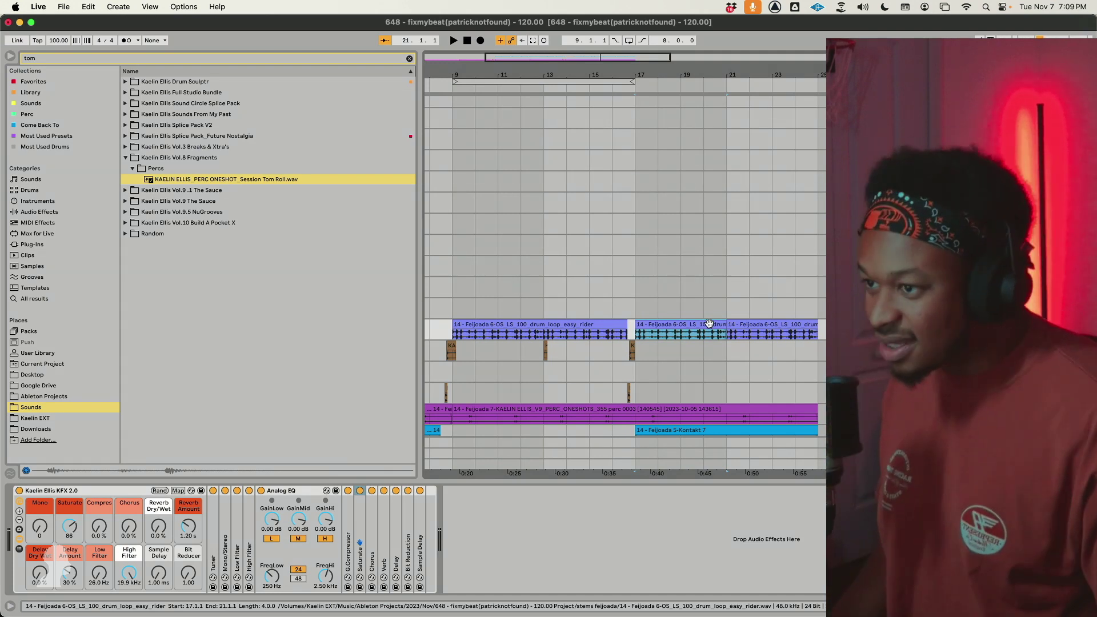
Play the arrangement from bar 14 and deactivate the section of the RHODES clip between bars 17 and 18
click(567, 372)
key(space)
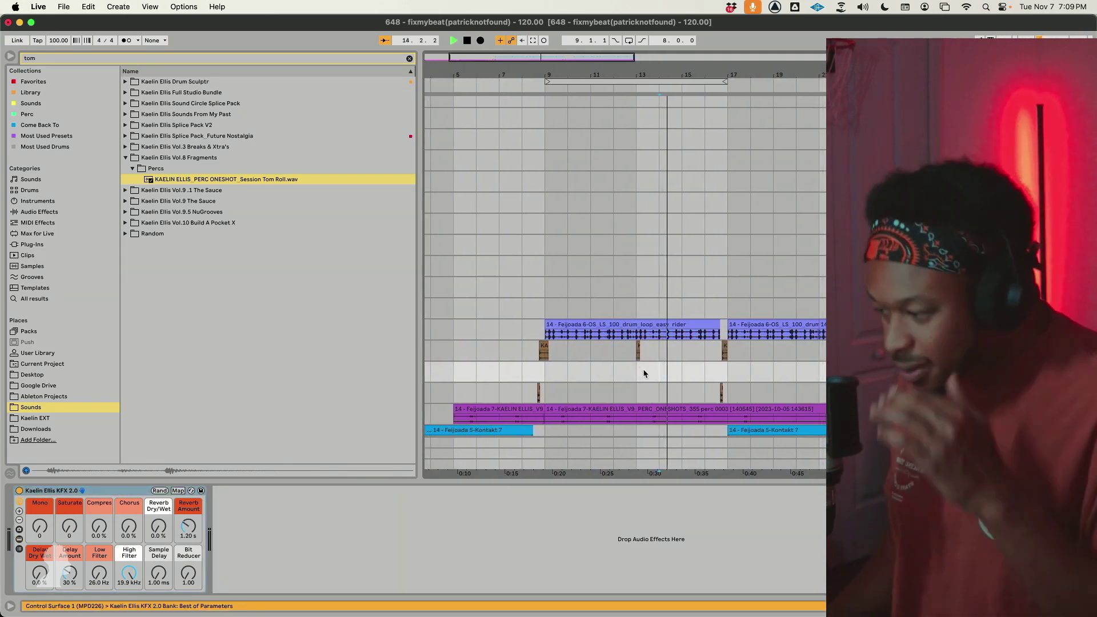
scroll(706, 358, down, 5)
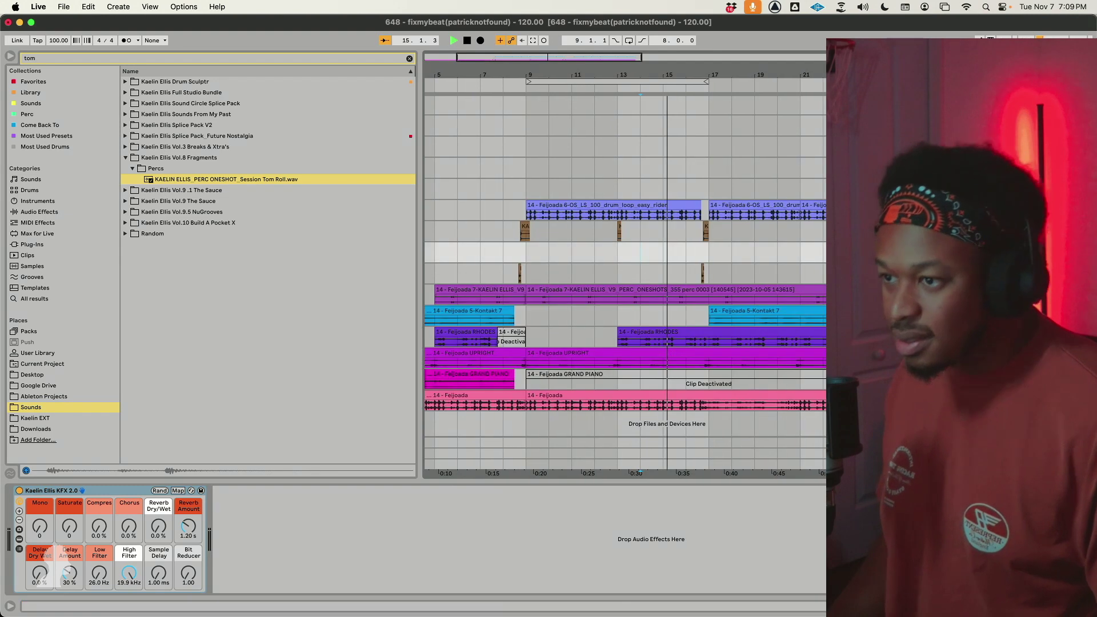
click(931, 352)
scroll(673, 350, right, 1)
drag(694, 342, 720, 347)
key(0)
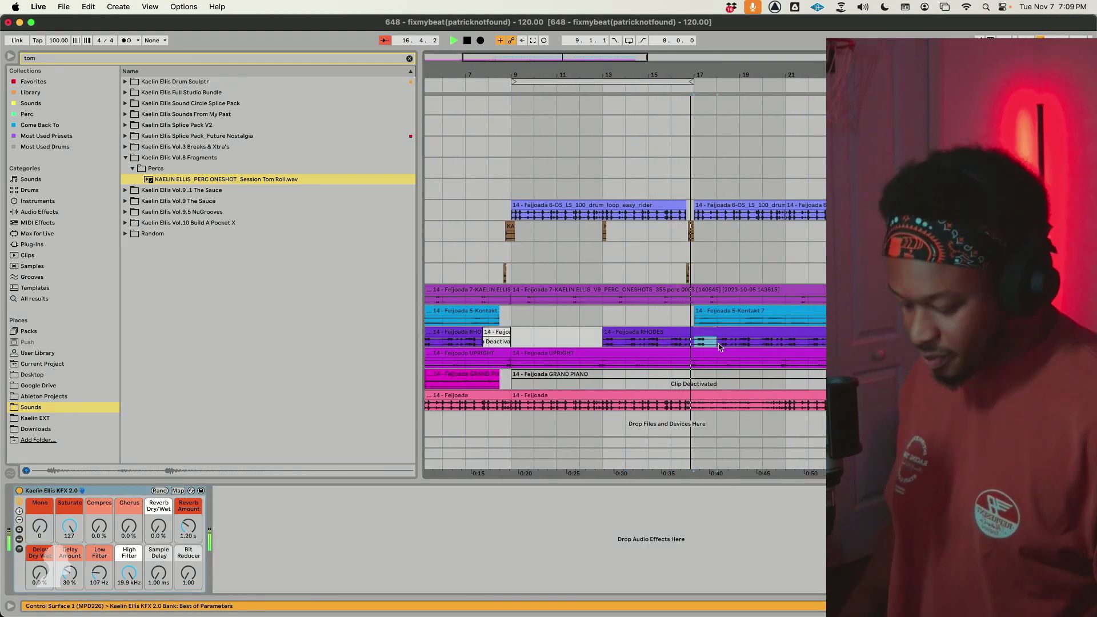
key(space)
Set the grid to 1/4 and trim the start of the drum loop clip at bar 17 to about 17.3.1
click(698, 202)
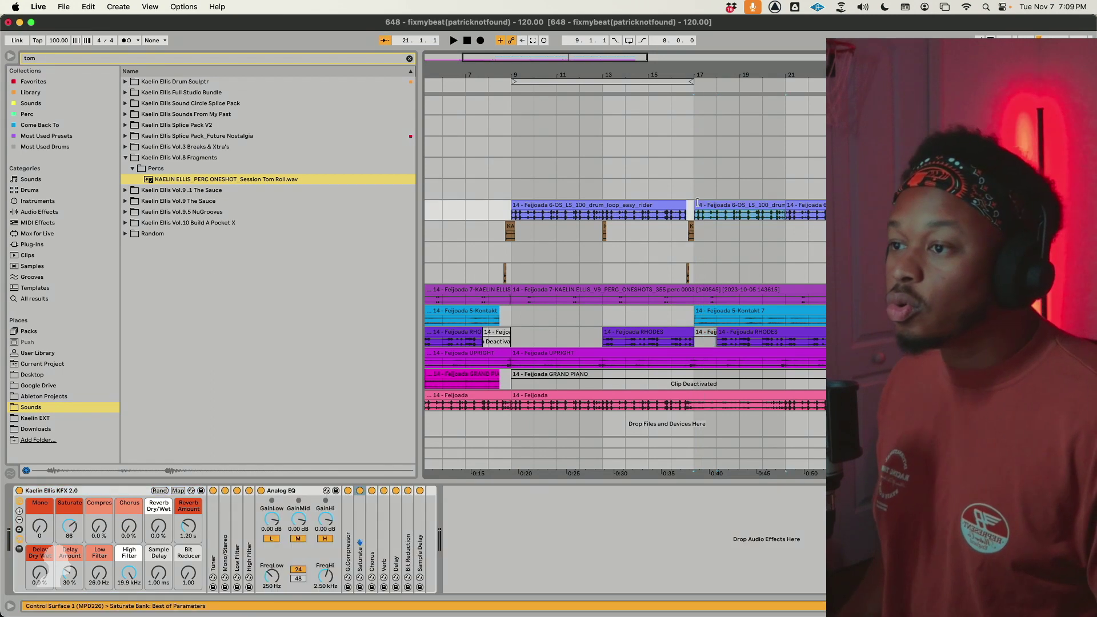
right_click(707, 197)
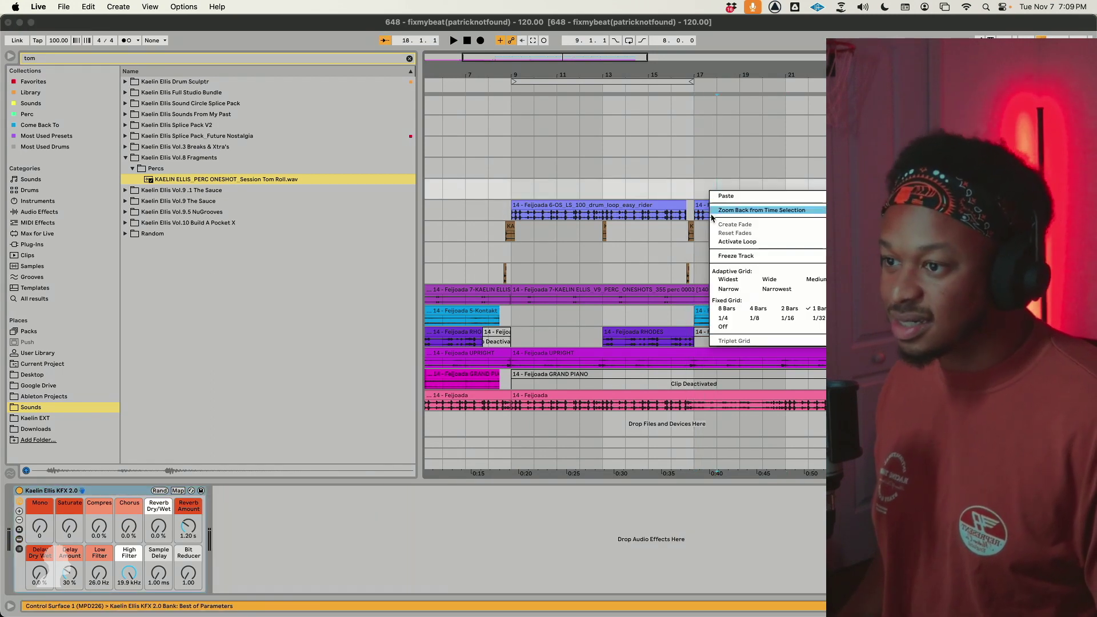
click(724, 317)
drag(696, 201, 708, 202)
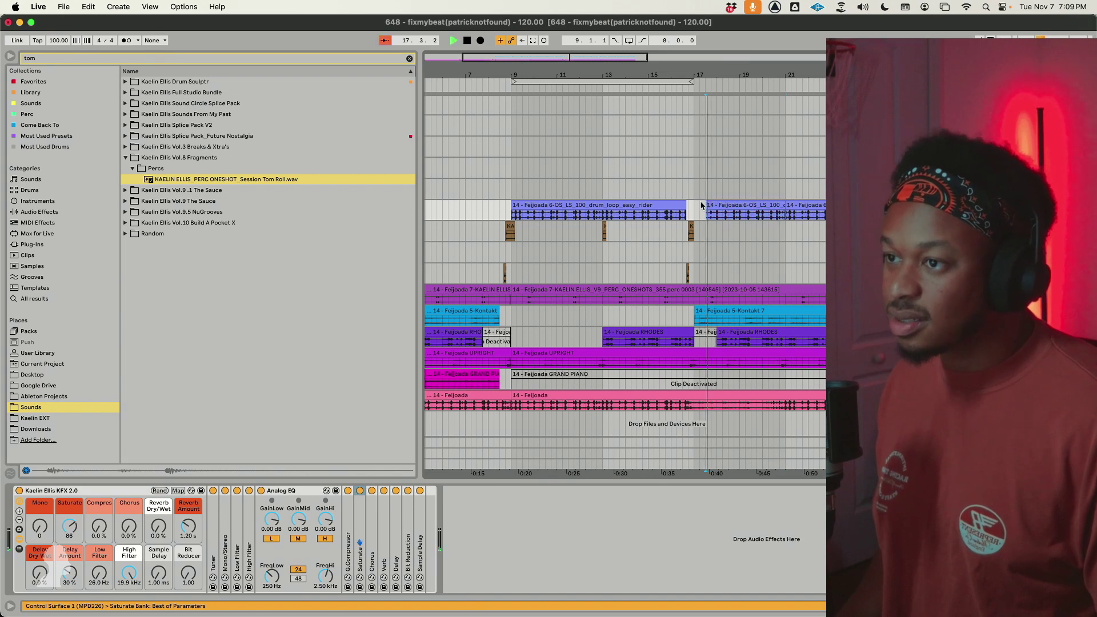
Extend the arrangement loop to span 16 bars from bar 9 to bar 25 and turn looping on
scroll(692, 246, up, 1)
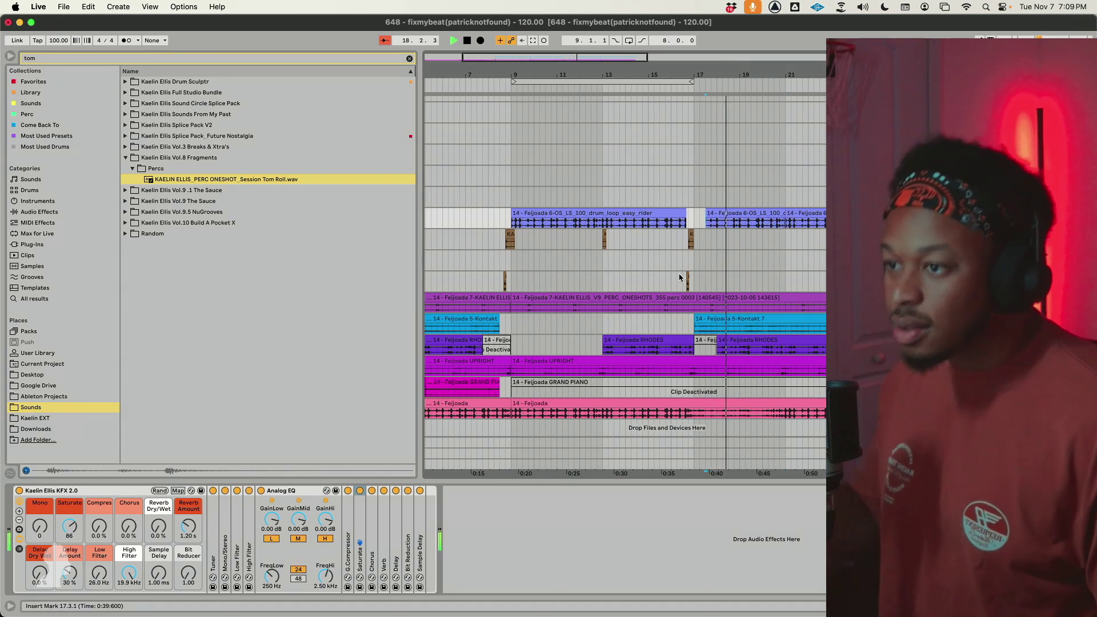
click(681, 280)
scroll(681, 281, up, 1)
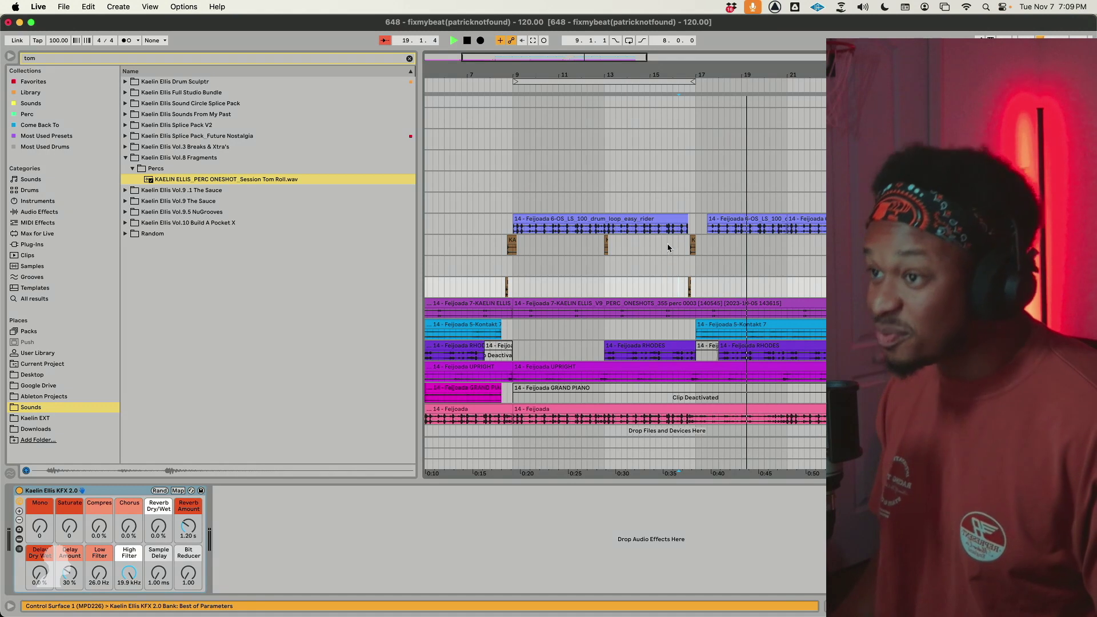
drag(693, 82, 853, 81)
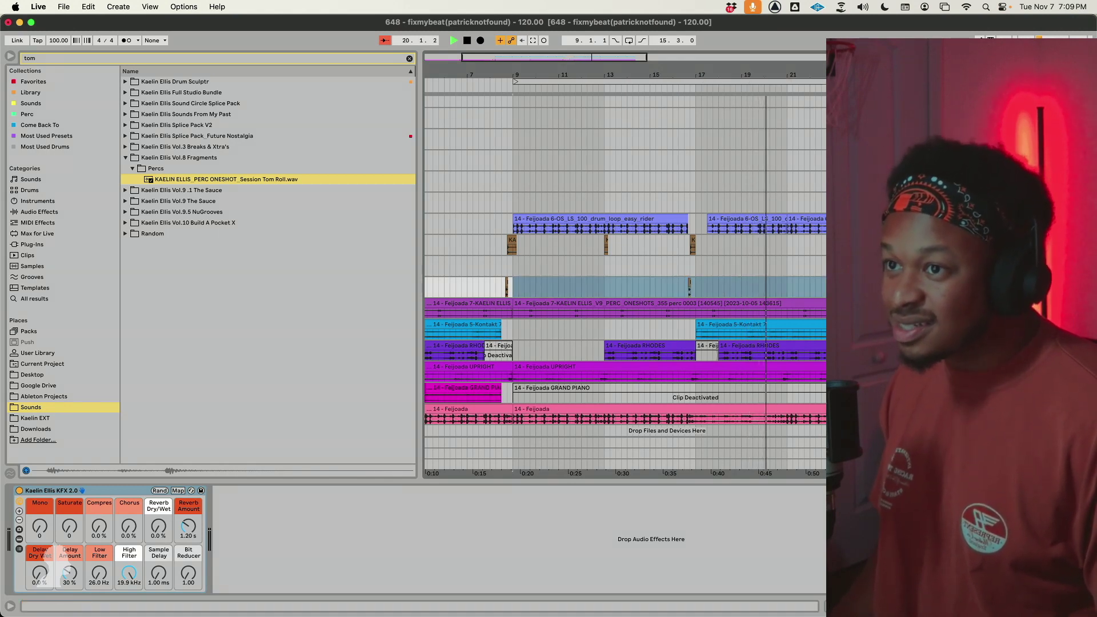
click(630, 40)
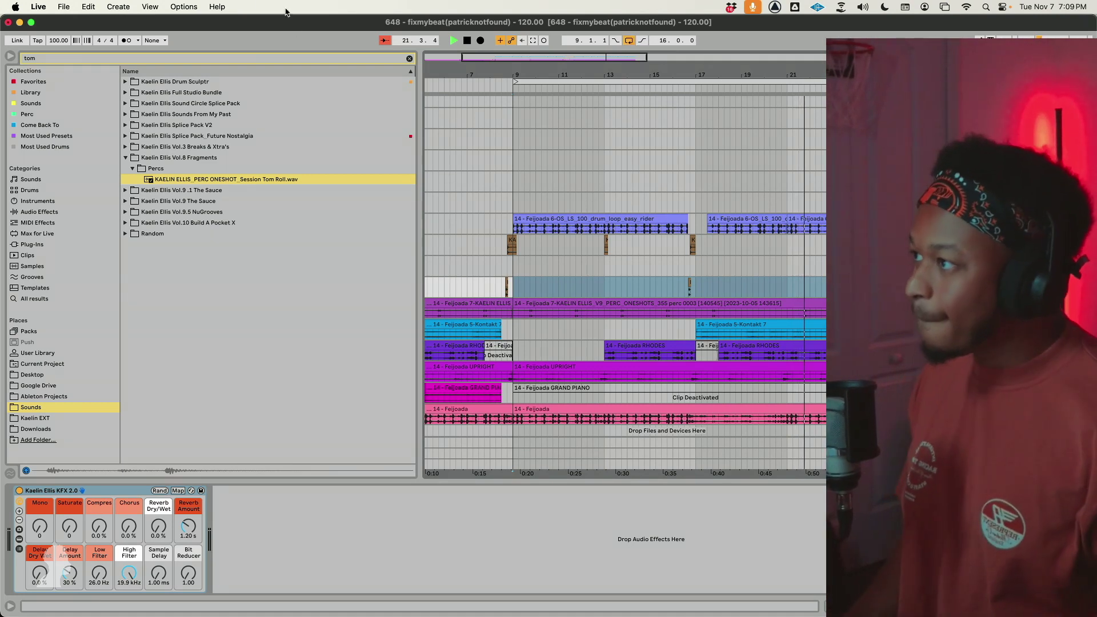
Browse the Kaelin Ellis Vol.9 .1 The Sauce breaks and preview KAELIN ELLIS_V9_BREAKS_288 tom stuff.wav
click(185, 192)
key(Right)
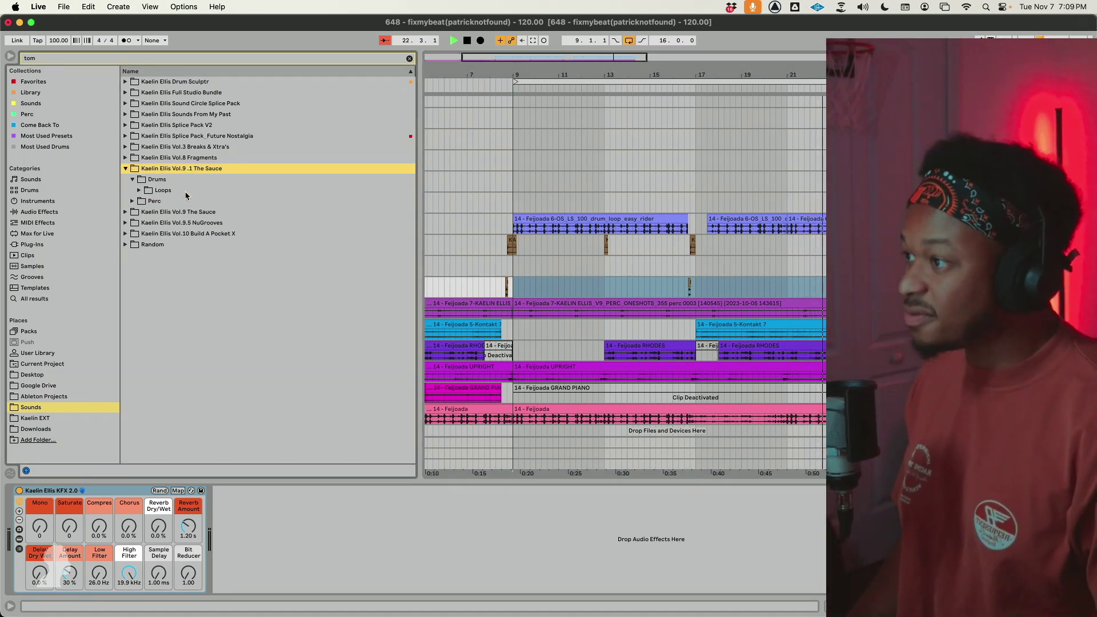
key(Down)
key(Down)
key(Right)
key(Down)
key(Right)
key(Down)
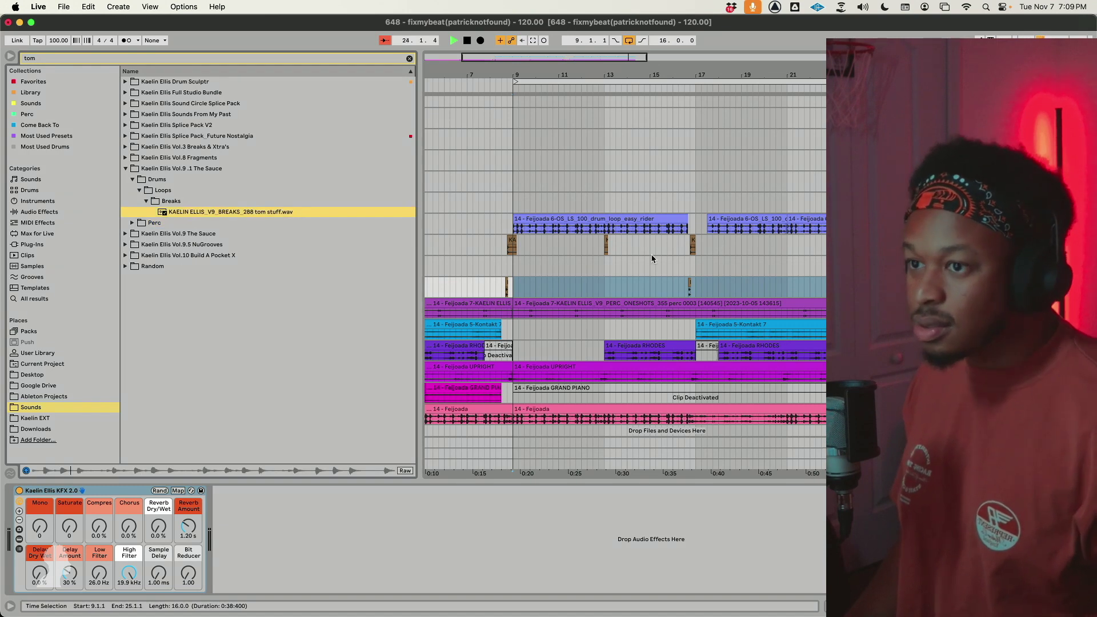
Add a MIDI track below the snare fill tracks and load the tom stuff break into it as a sliced Simpler instrument
click(747, 251)
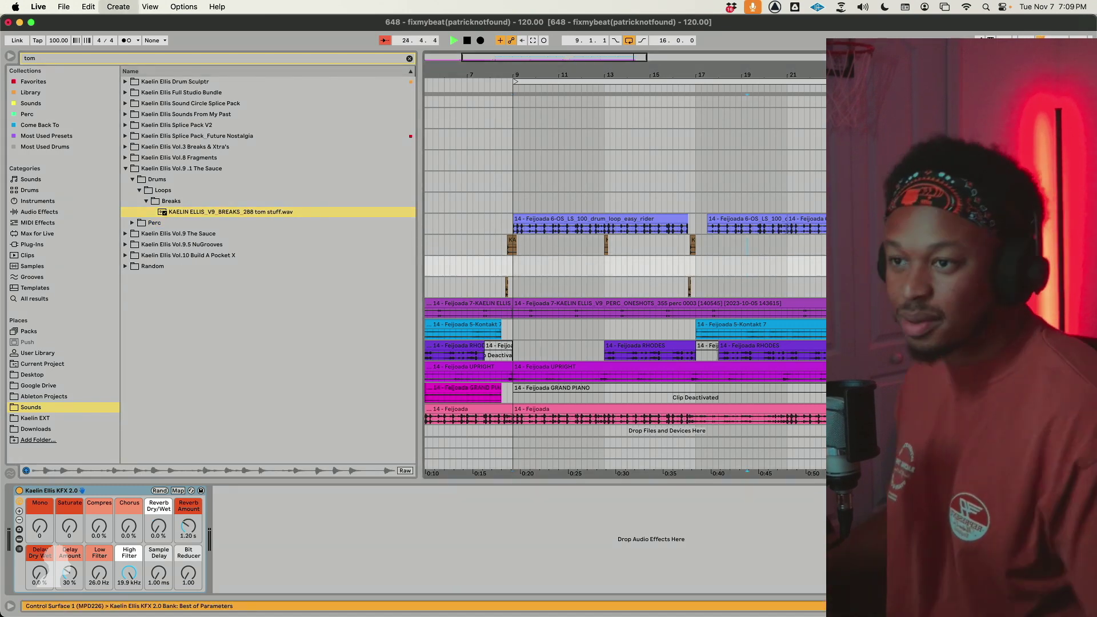
key(space)
key(space)
key(super+shift+t)
drag(249, 213, 152, 532)
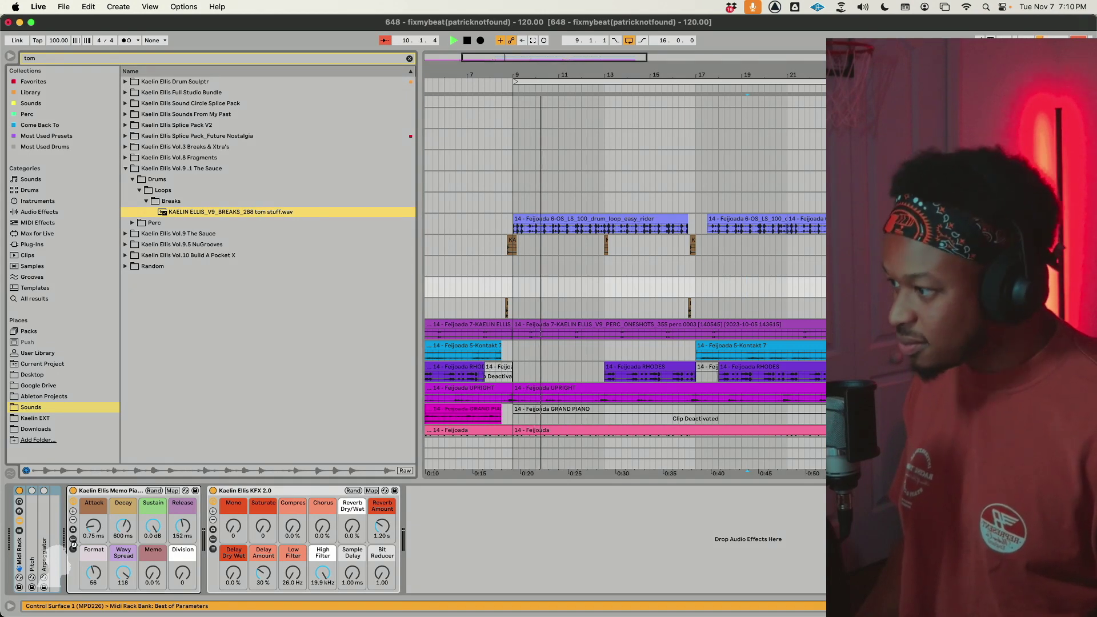
key(Return)
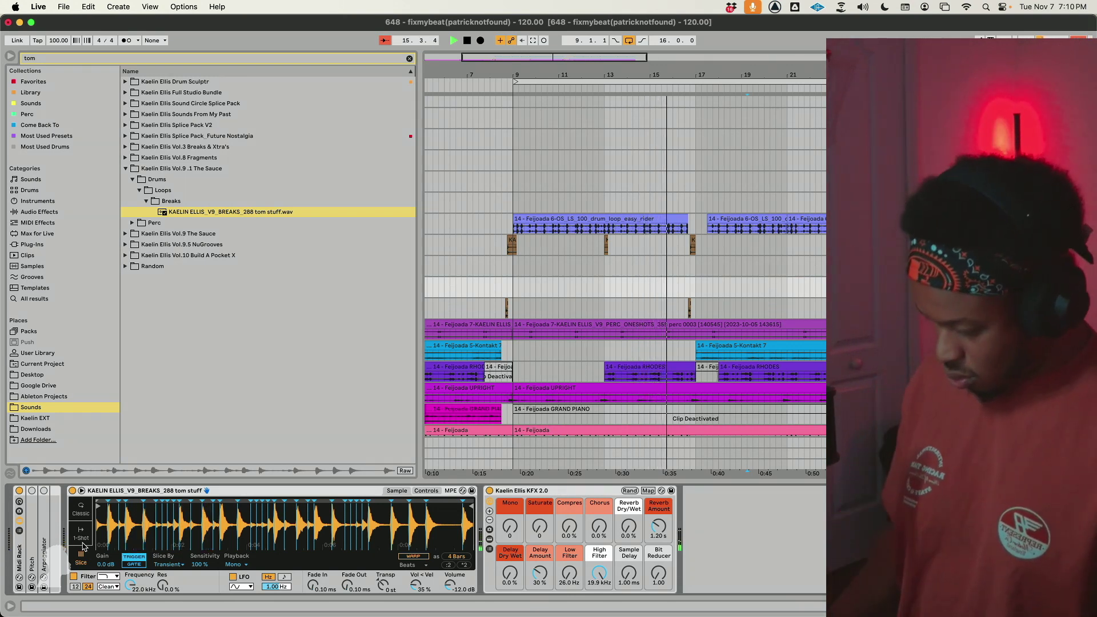
Record a tom fill with the sliced break from about 16.2 to 18.2 and open the recorded clip
key(F9)
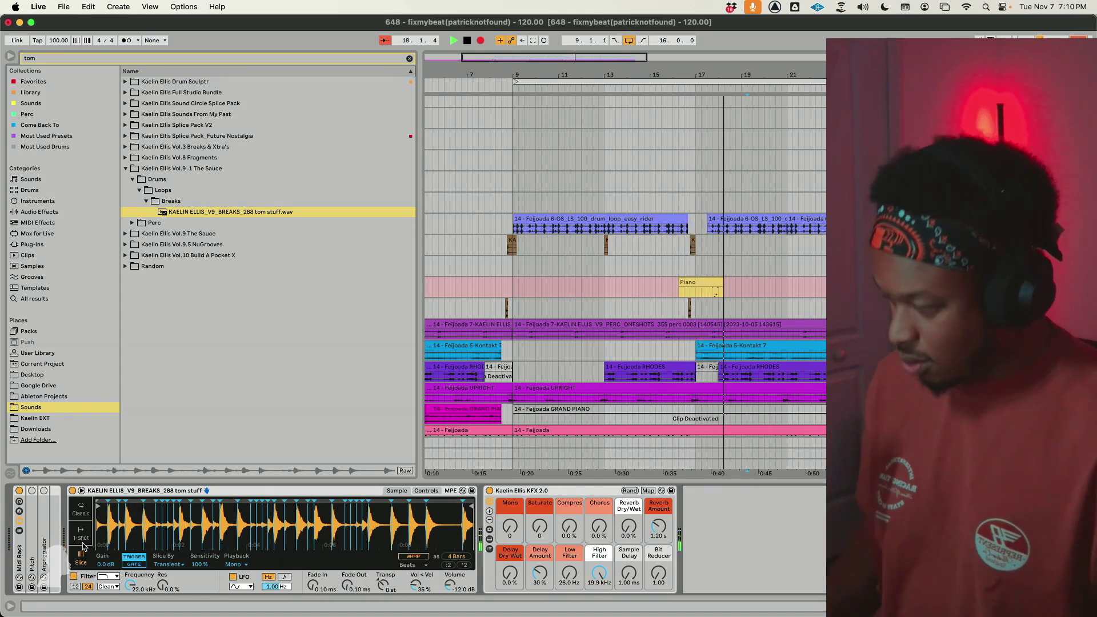
key(space)
click(708, 282)
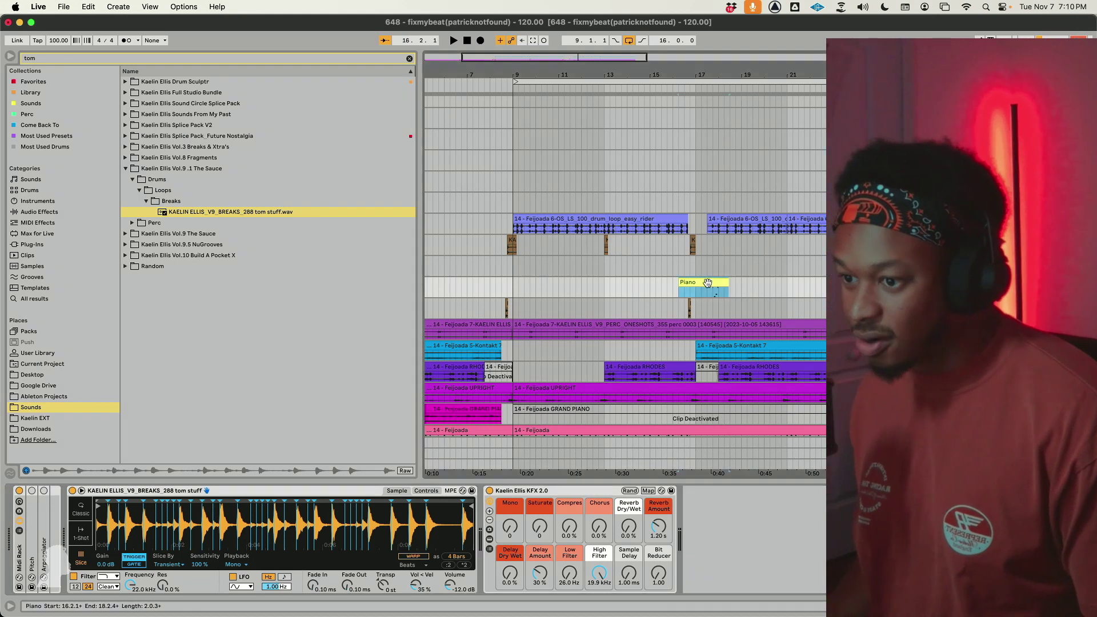
double_click(715, 279)
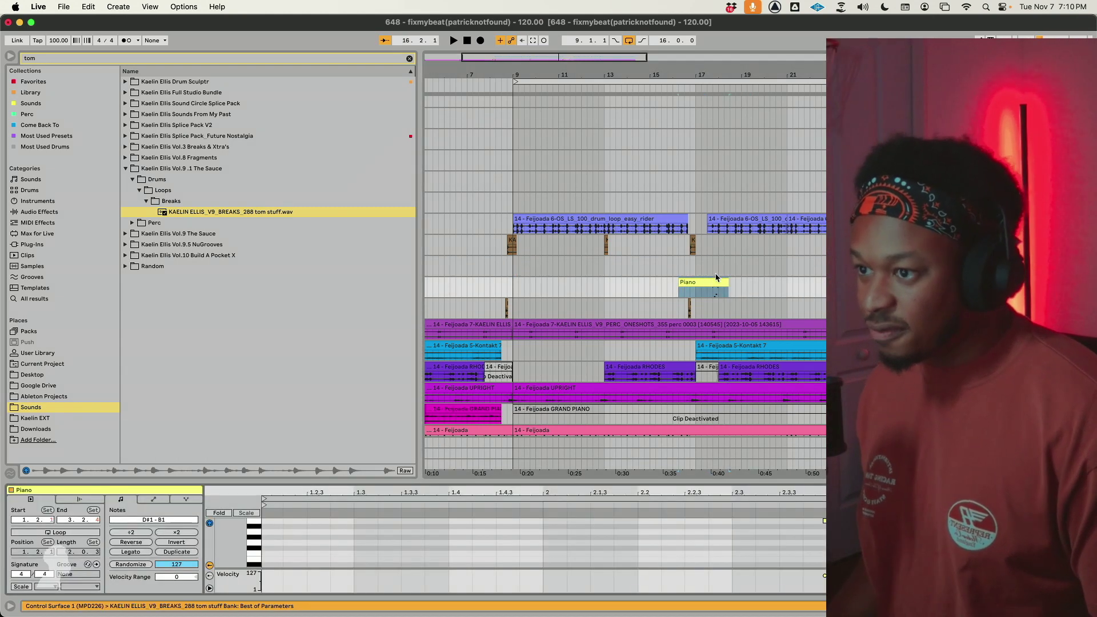
Delete the last beat of bar 17 from the percussion, Kontakt, RHODES, UPRIGHT, GRAND PIANO and Feijoada tracks
click(709, 310)
scroll(709, 310, up, 3)
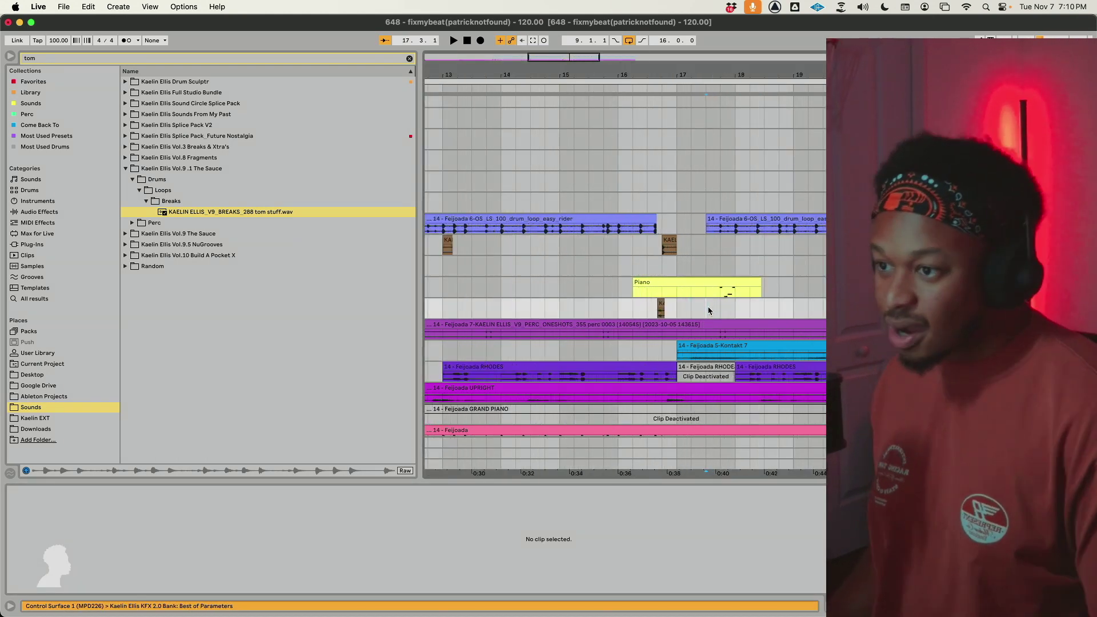
drag(715, 333, 735, 431)
scroll(738, 420, down, 2)
key(BackSpace)
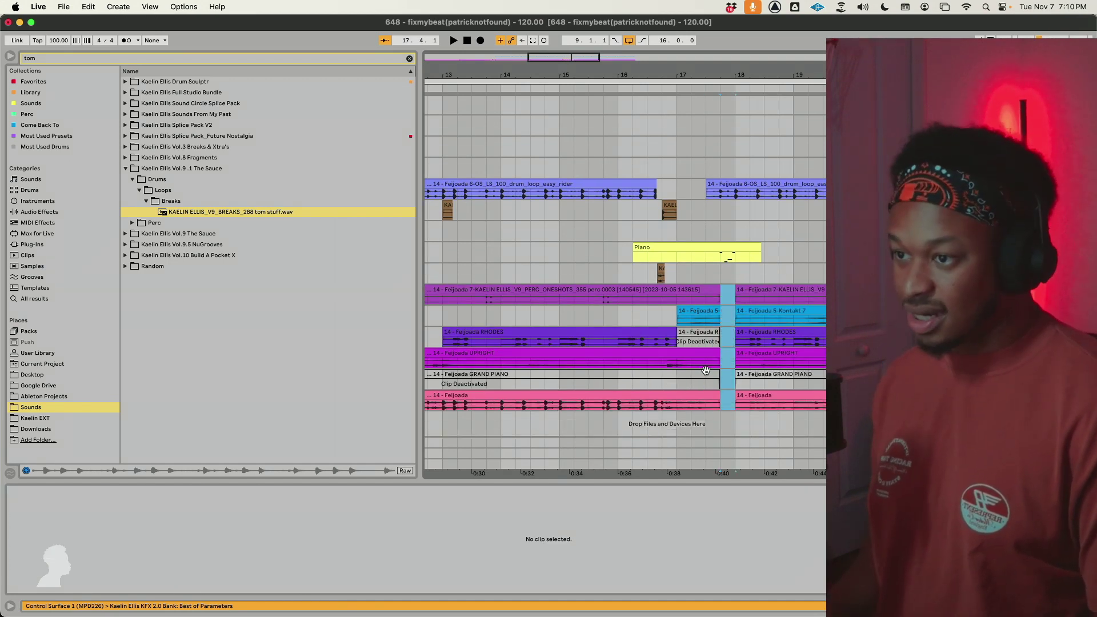
Delete the last beat of bar 17 from the drum loop track and play through the cut
scroll(672, 281, right, 2)
click(708, 184)
key(space)
drag(706, 196, 692, 197)
key(BackSpace)
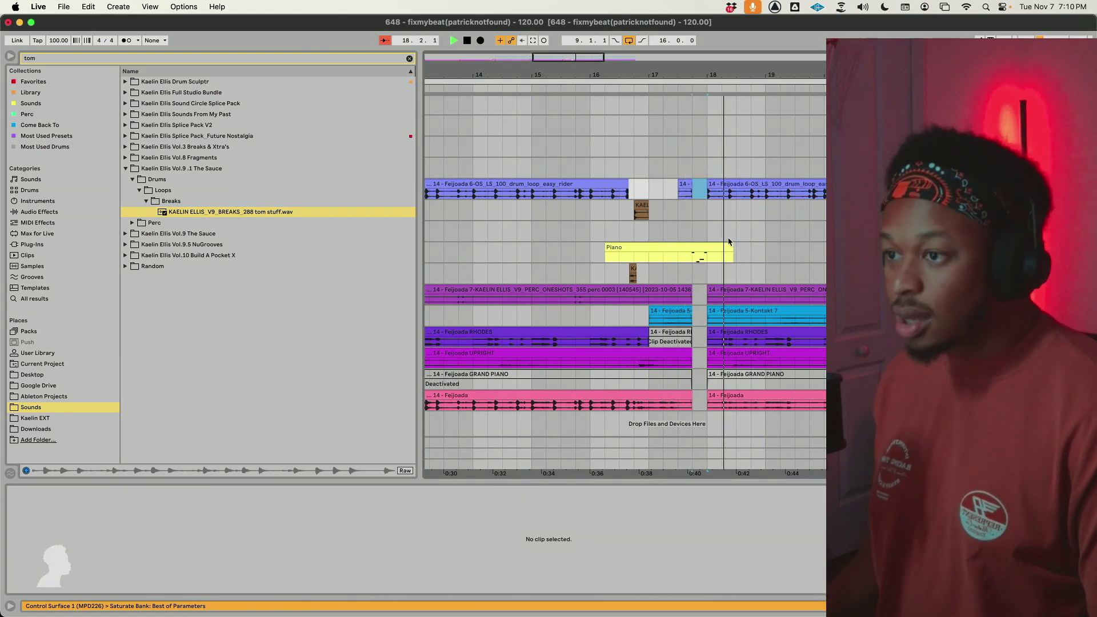
key(space)
Transpose the selected closing note of the tom fill clip down to E1 and check the clip's notes
click(703, 249)
click(701, 257)
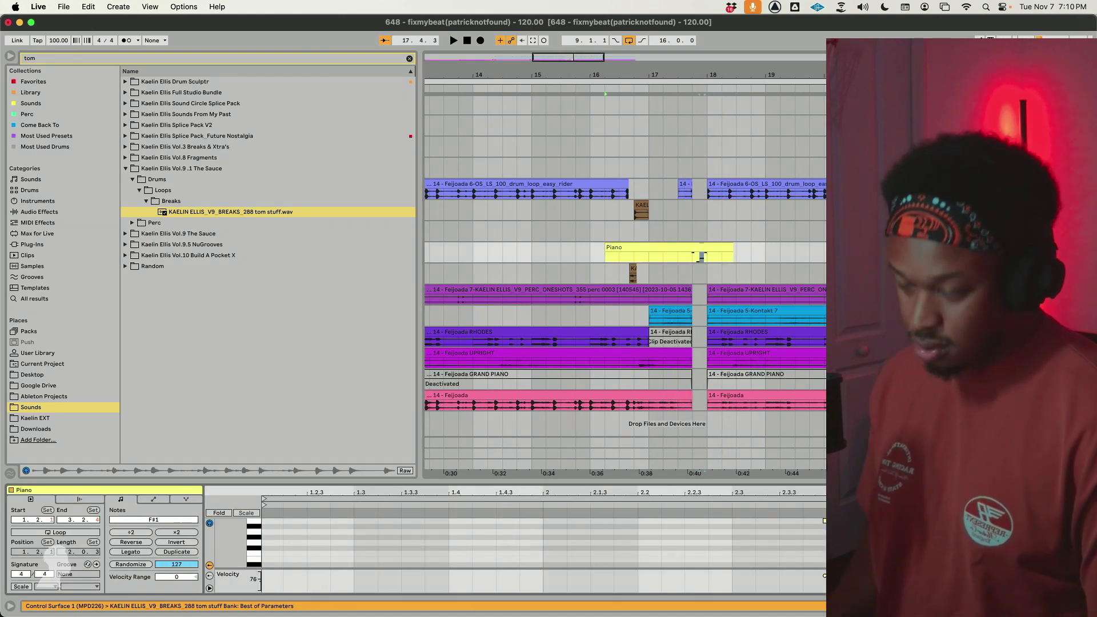
key(Down)
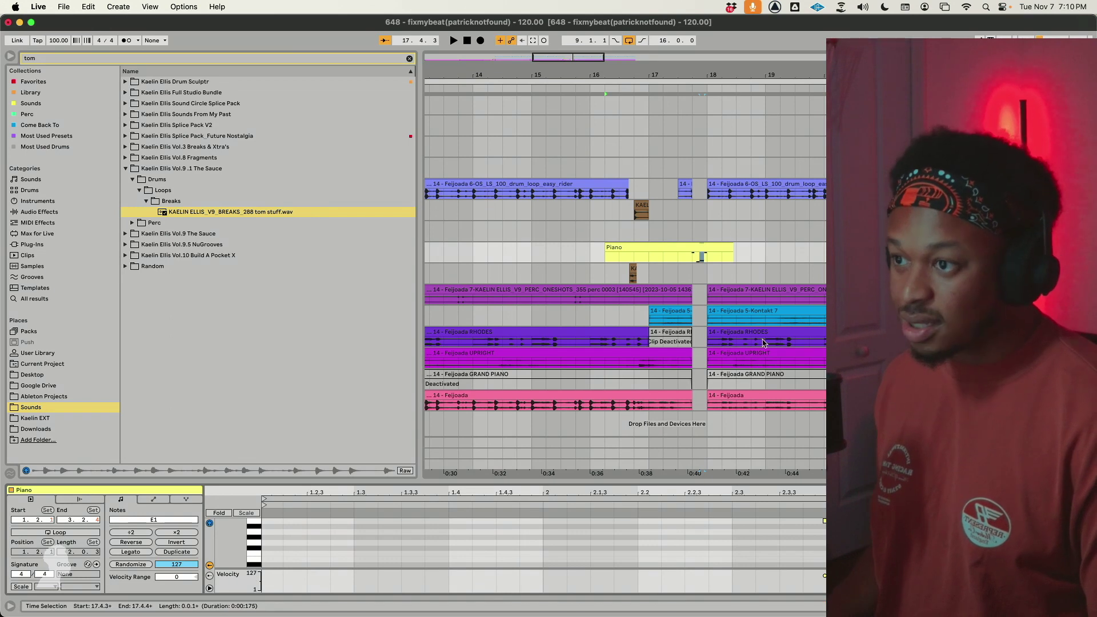
scroll(685, 262, right, 5)
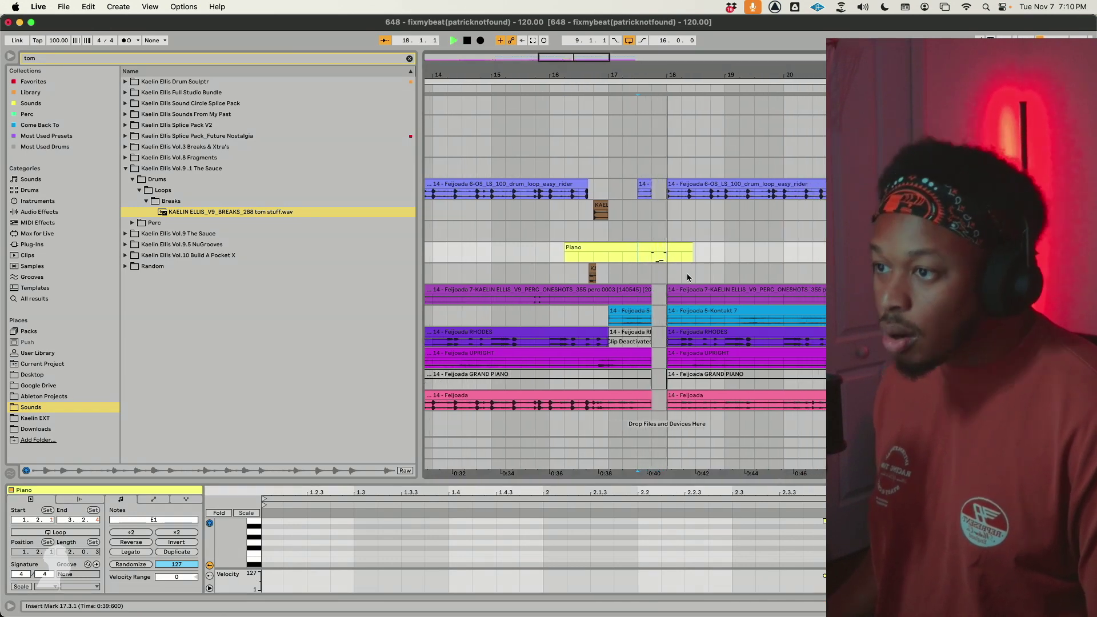
double_click(643, 260)
click(908, 521)
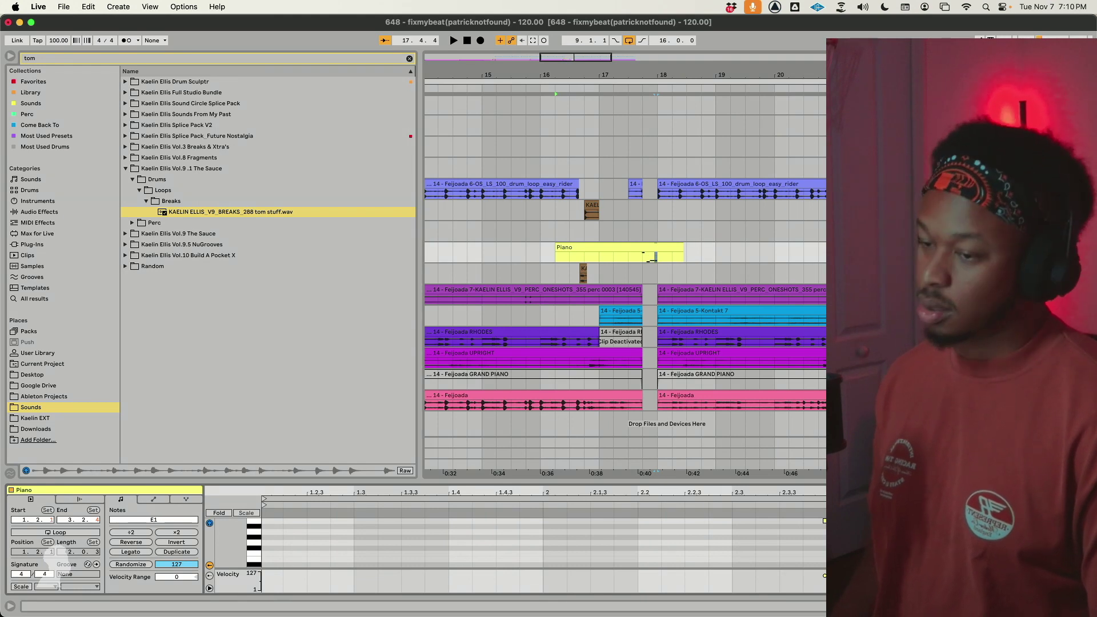
Play the arrangement from bar 16 into bar 18 to check the tom fill in the drop, and view the whole arrangement
key(space)
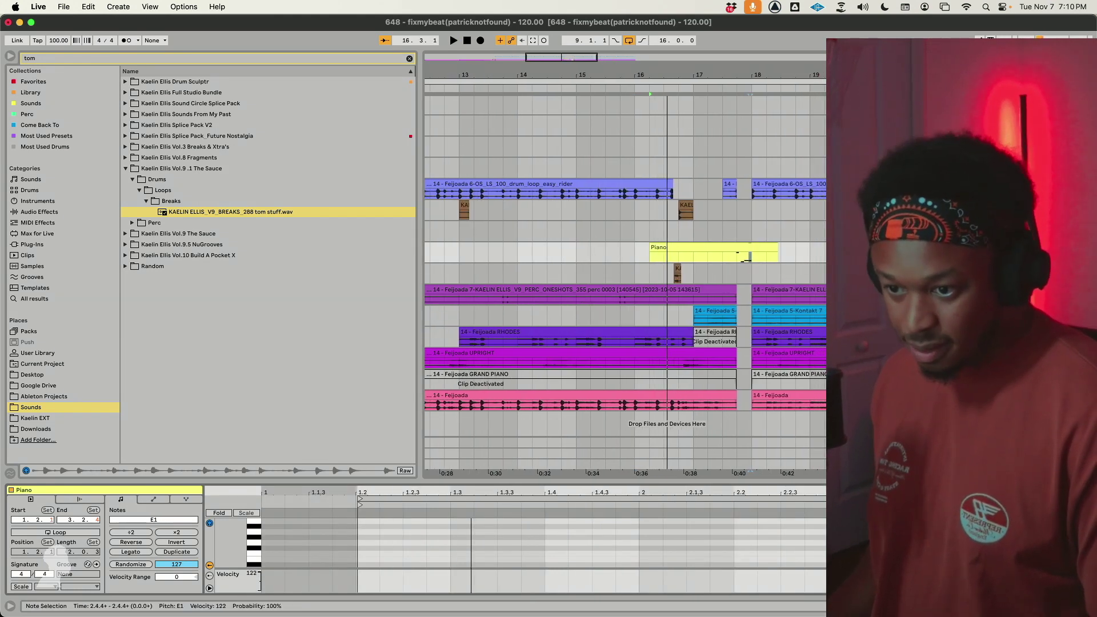
key(space)
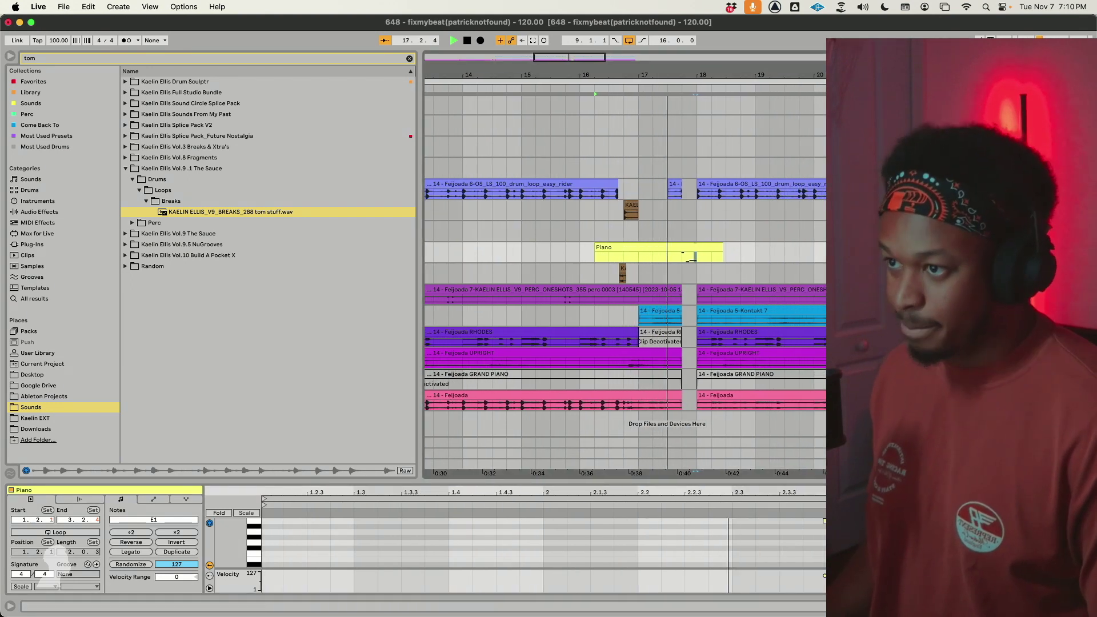
click(648, 240)
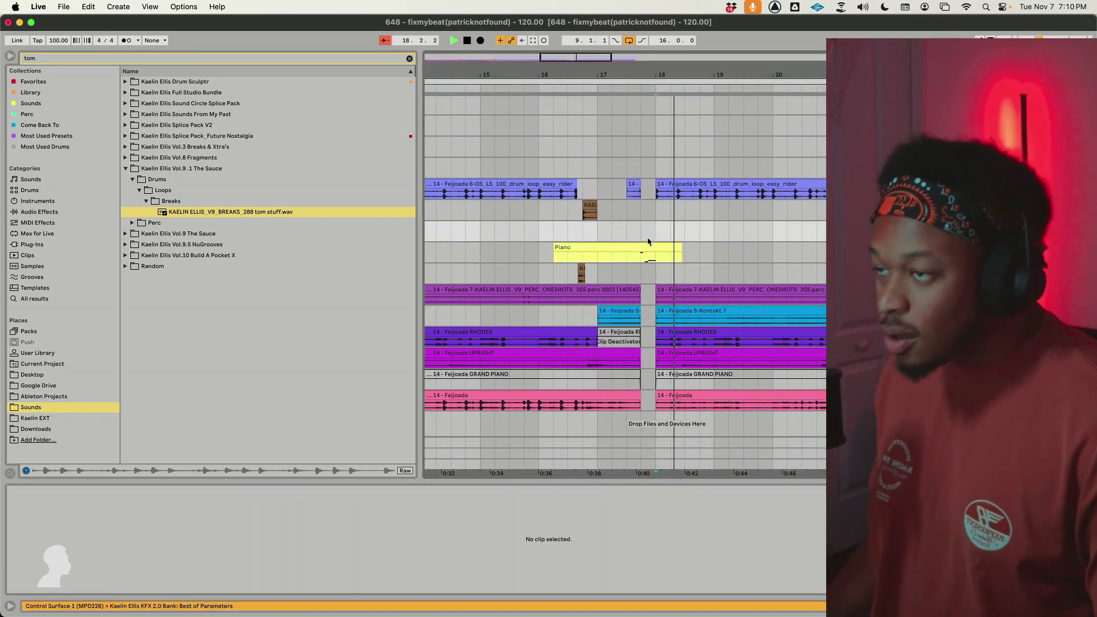
drag(574, 56, 575, 23)
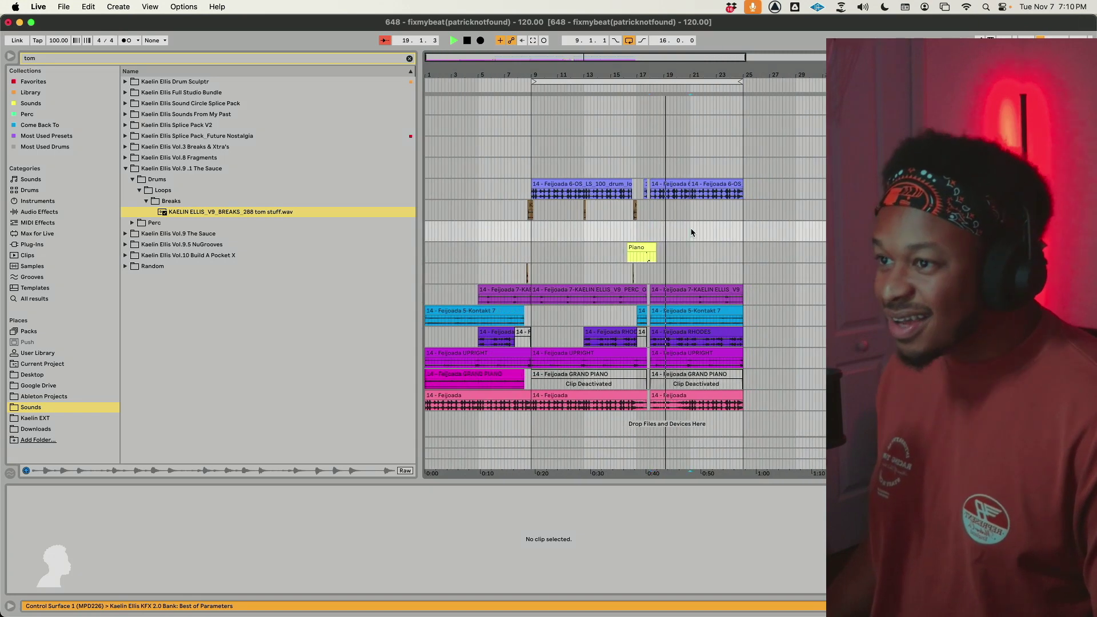